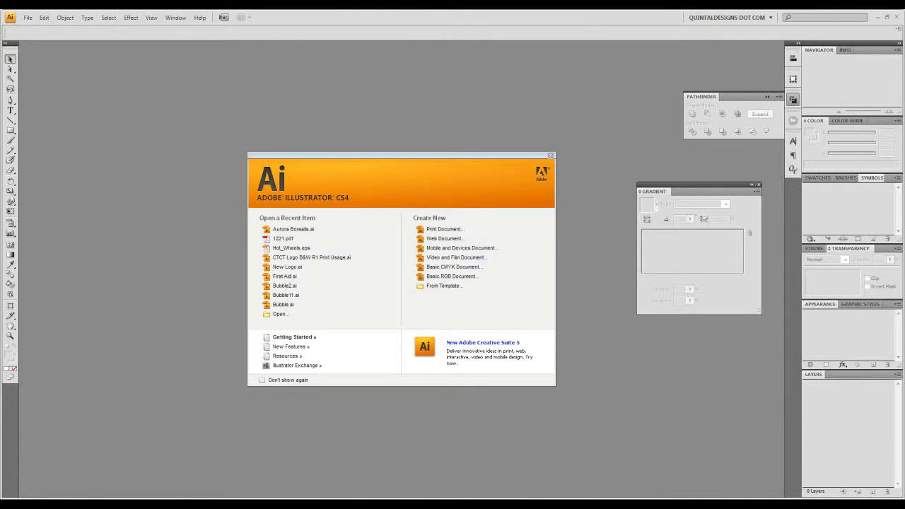
# - Start a new web document at 1600 × 1000 px named 'Norther Lights'
pyautogui.click(444, 238)
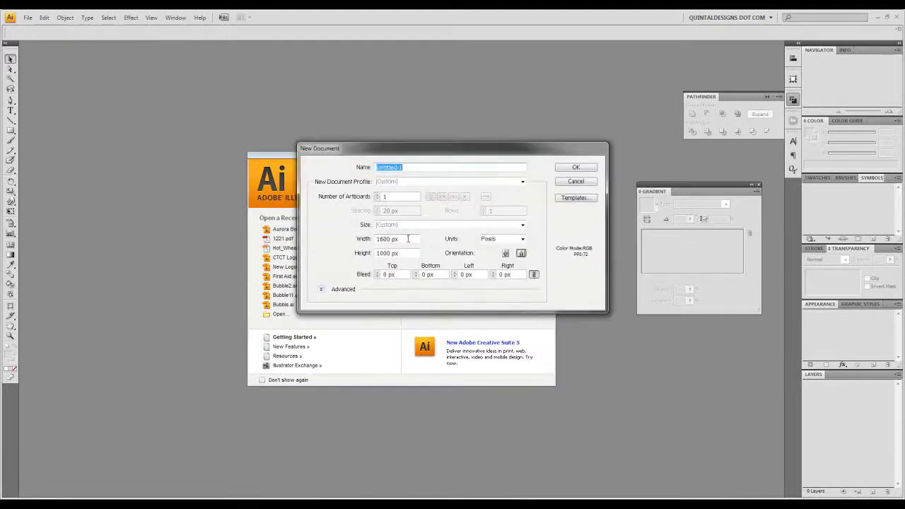
pyautogui.click(408, 239)
pyautogui.press('Tab')
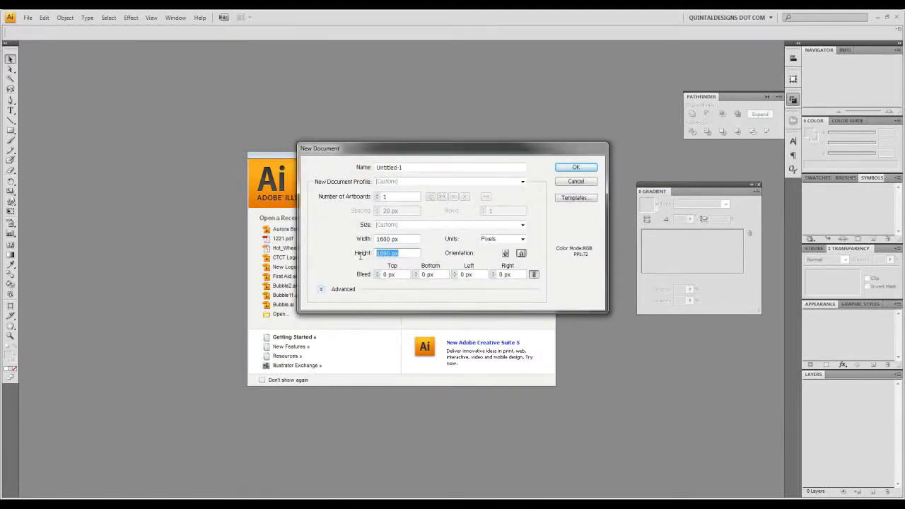
pyautogui.click(368, 169)
pyautogui.write('Norther Lights')
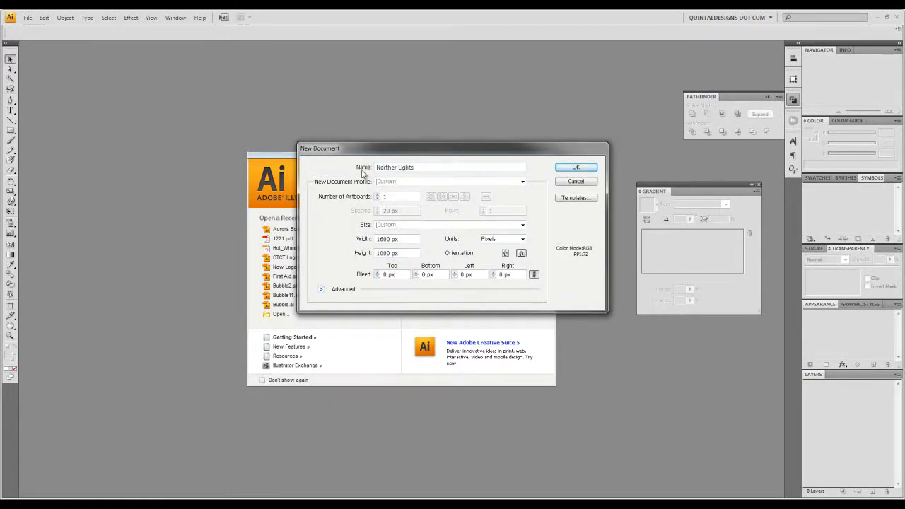
pyautogui.press('Return')
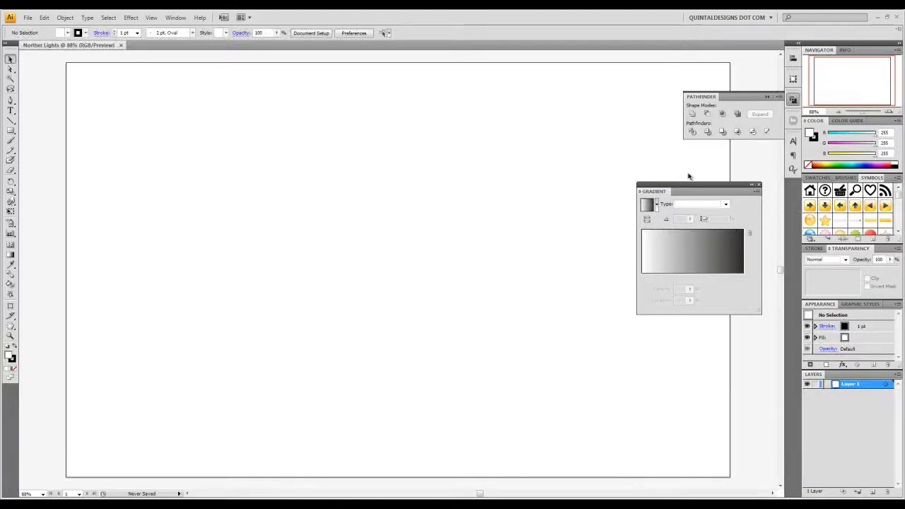
# - Rename Layer 1 to 'sky'
pyautogui.moveTo(700, 186); pyautogui.dragTo(719, 182)
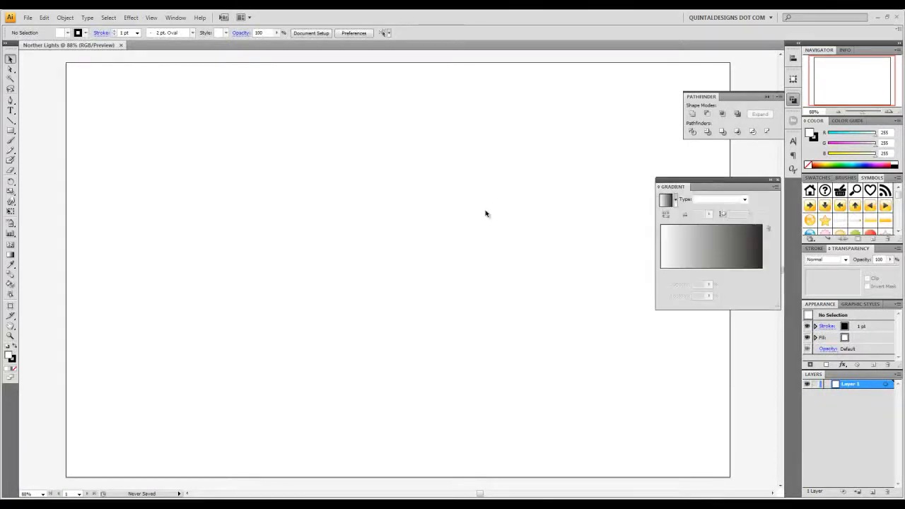
pyautogui.hscroll(2, 495, 223)
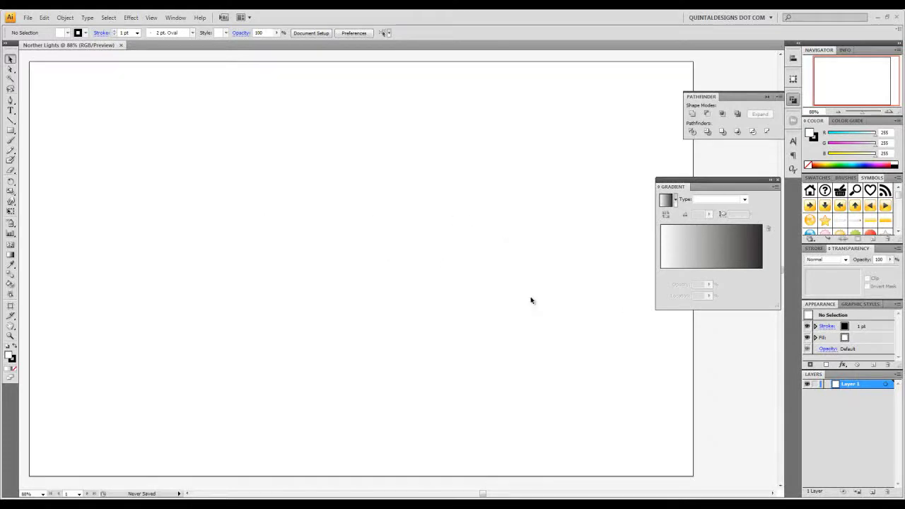
pyautogui.doubleClick(854, 386)
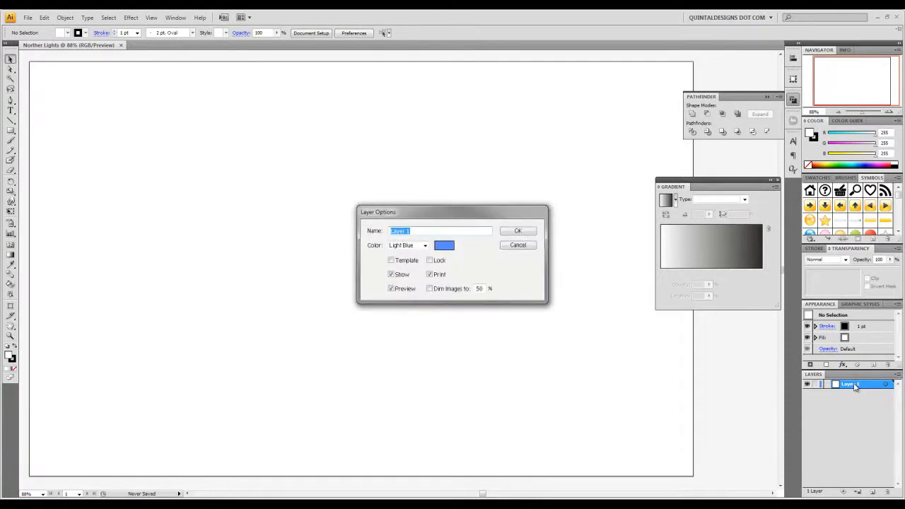
pyautogui.write('sky')
pyautogui.press('Return')
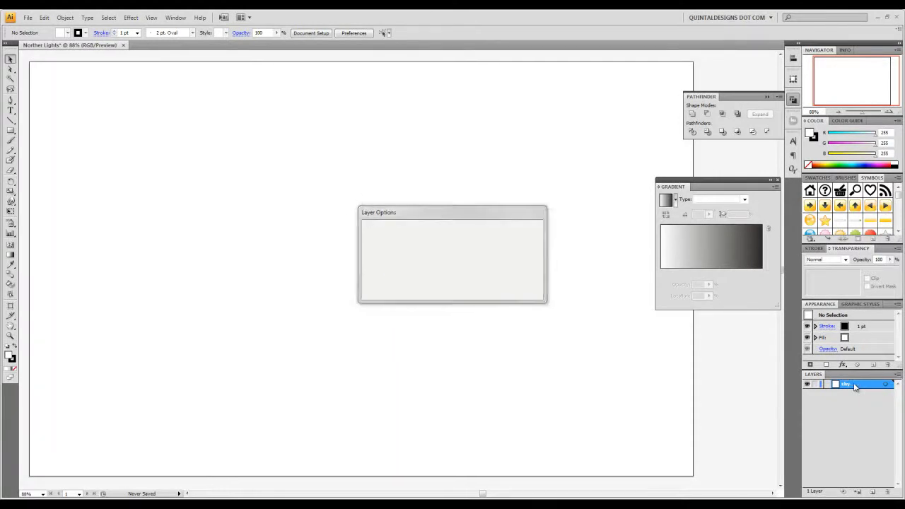
# - Add two new layers named 'mountains' and 'lights-BIG'
pyautogui.click(874, 492)
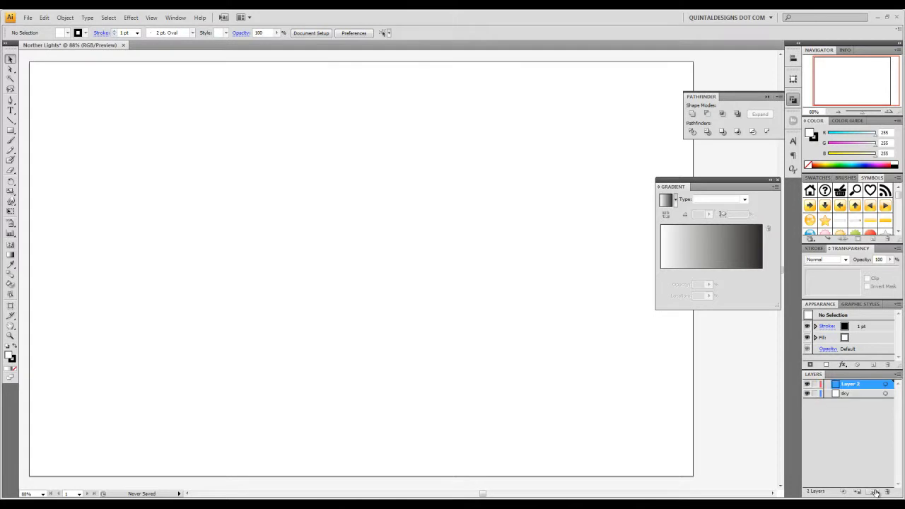
pyautogui.doubleClick(852, 385)
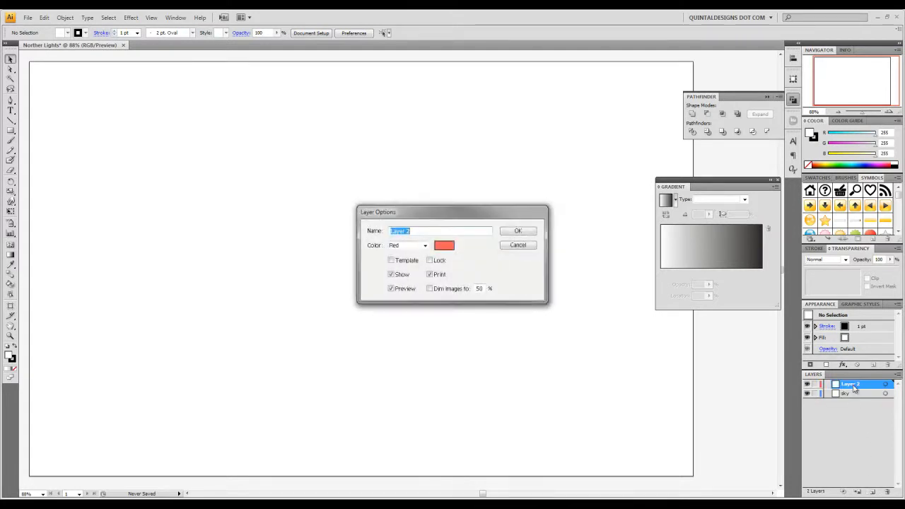
pyautogui.write('mountains')
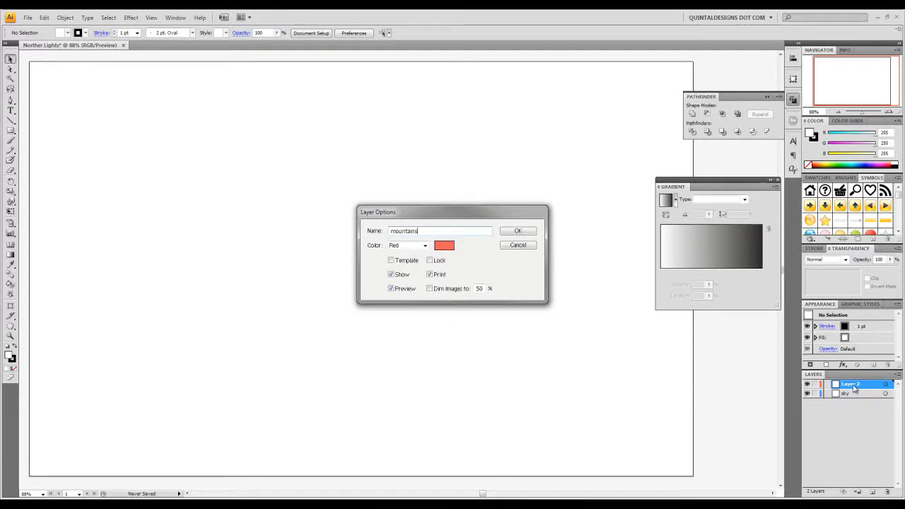
pyautogui.press('Return')
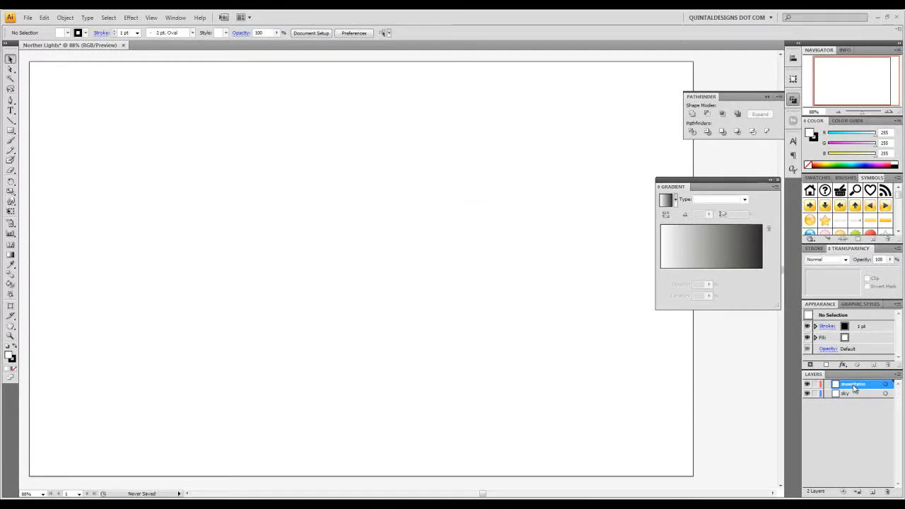
pyautogui.click(873, 491)
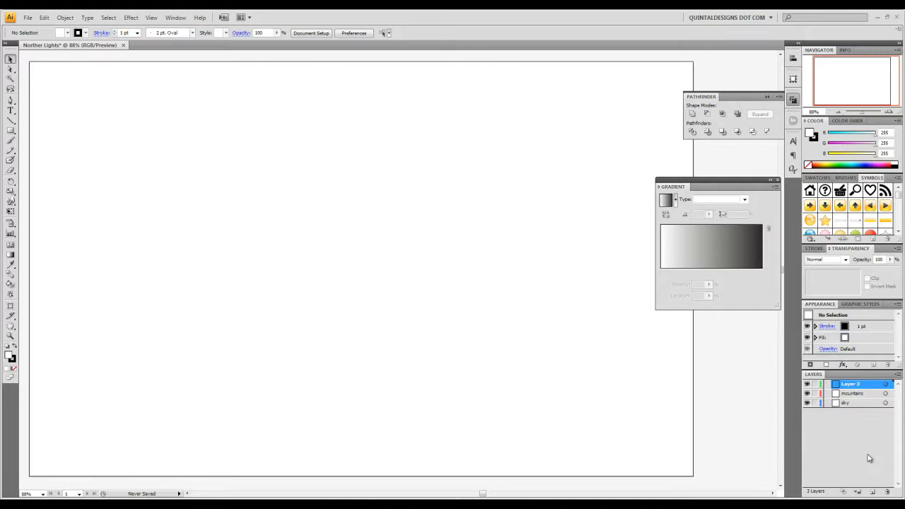
pyautogui.doubleClick(854, 386)
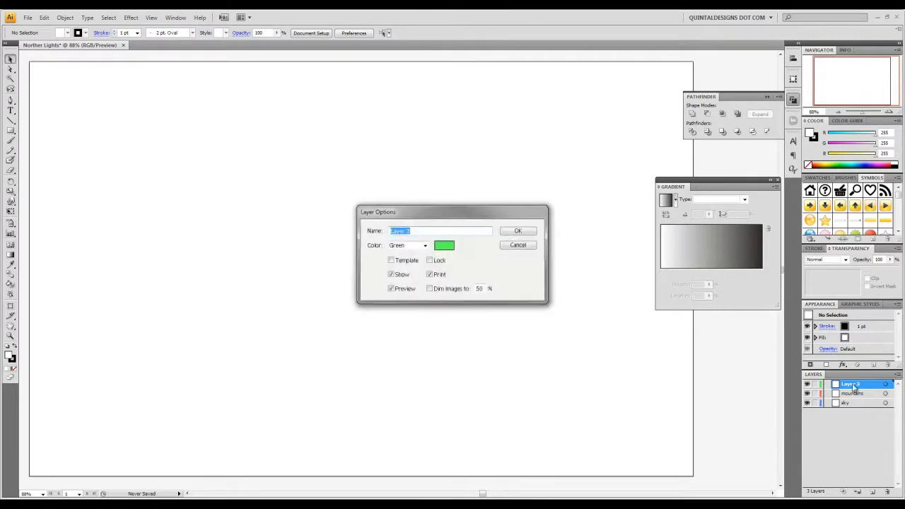
pyautogui.press('BackSpace')
pyautogui.write('lights-BIG')
pyautogui.press('Return')
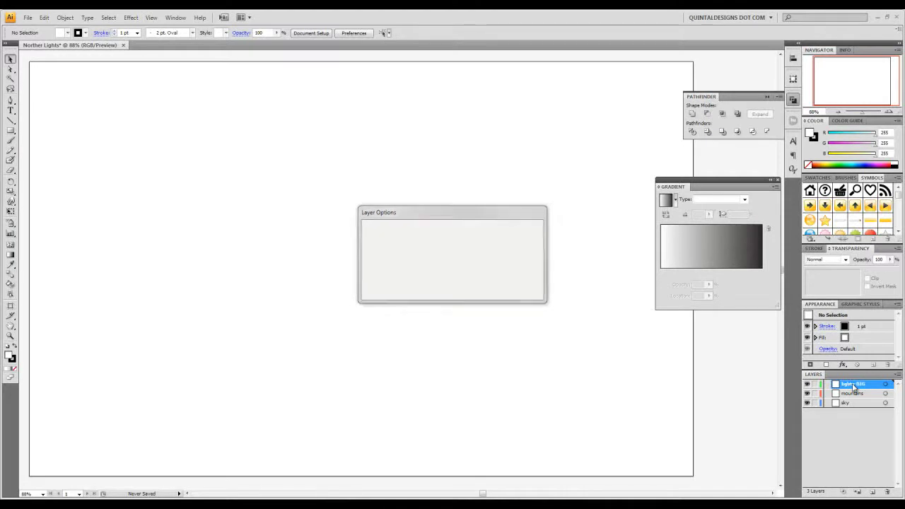
# - Add a 'lights-SMALL' layer and move 'mountains' to the top of the stack
pyautogui.click(872, 492)
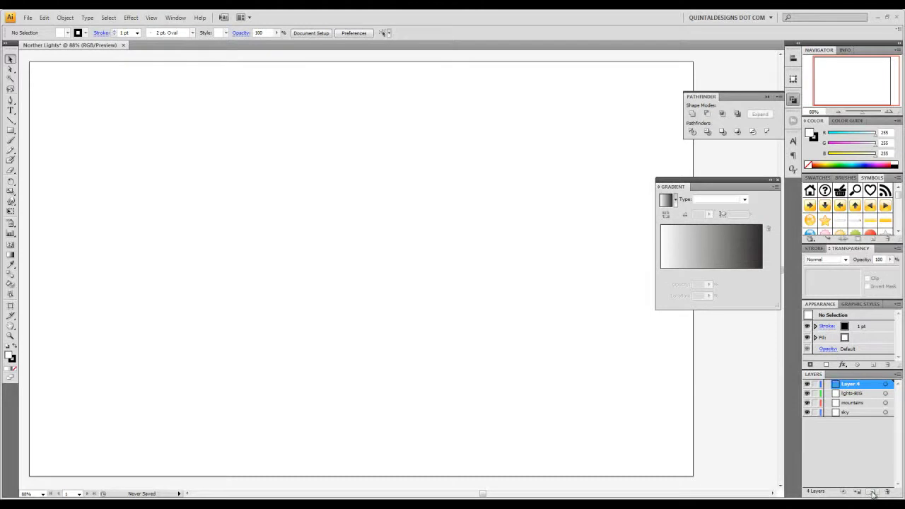
pyautogui.doubleClick(859, 385)
pyautogui.press('BackSpace')
pyautogui.write('l')
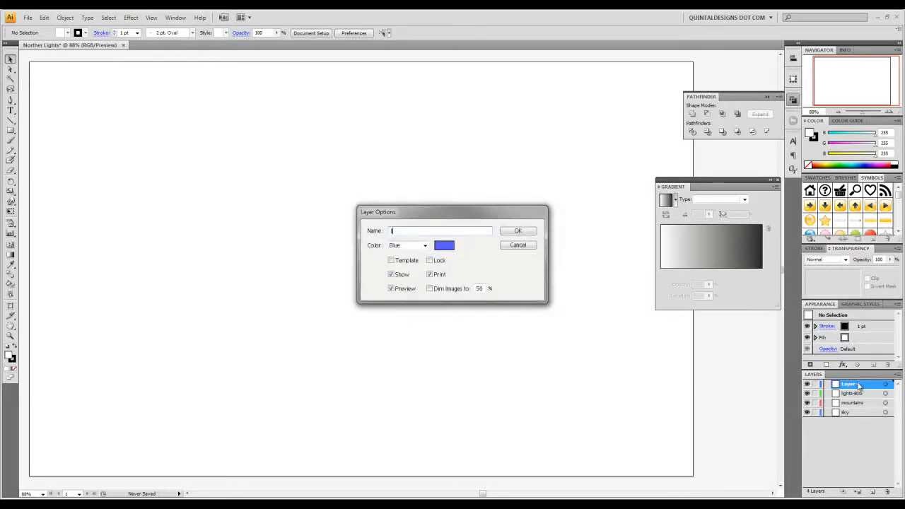
pyautogui.write('ights-SMALL')
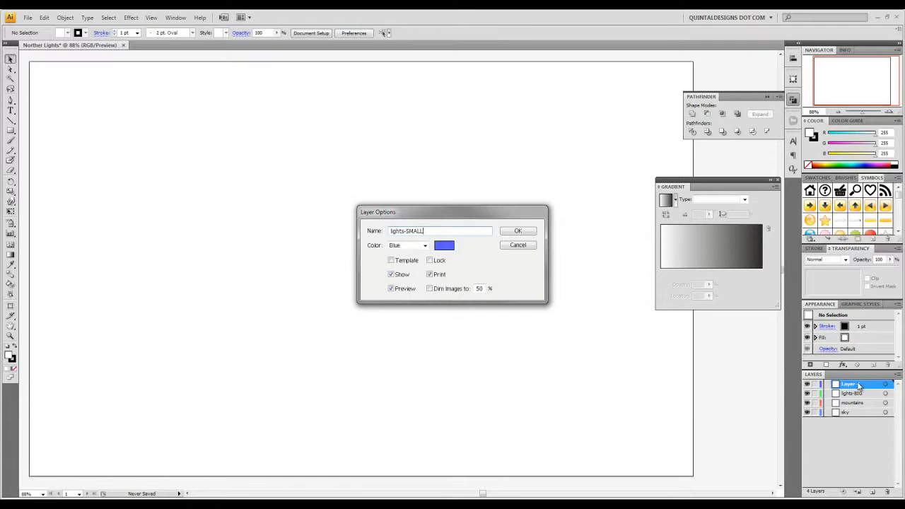
pyautogui.press('Return')
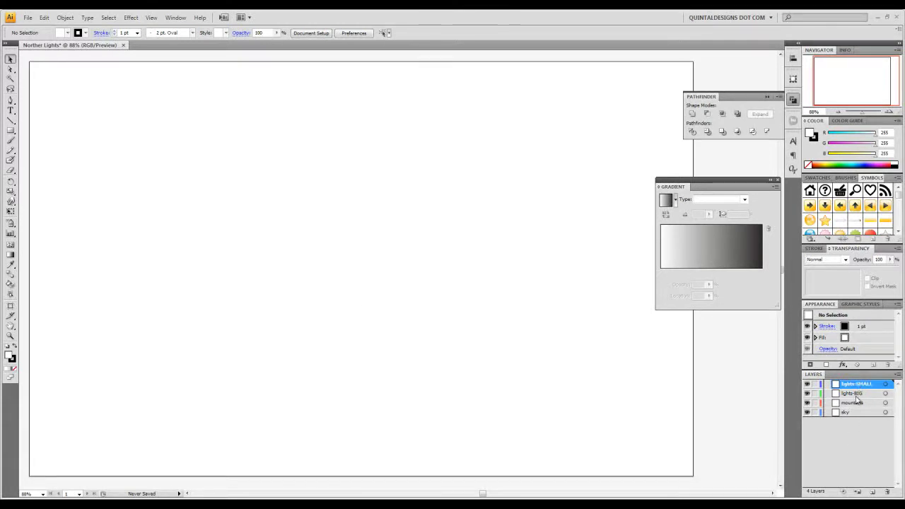
pyautogui.click(854, 405)
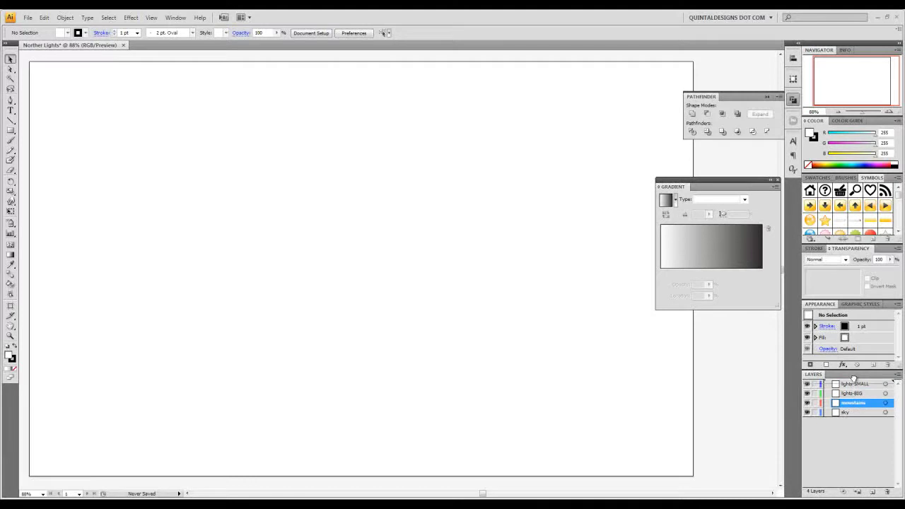
pyautogui.moveTo(854, 379); pyautogui.dragTo(854, 382)
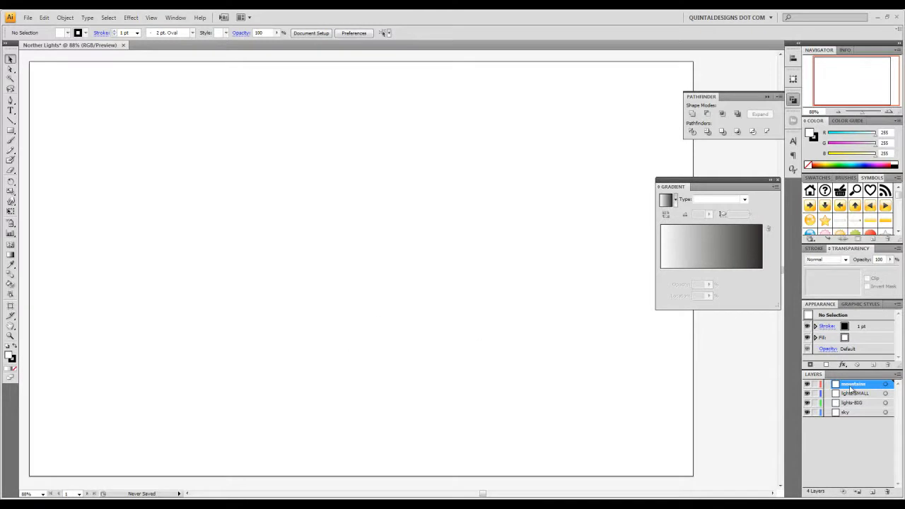
# - With the Pen tool, plot the jagged left half of the ridge up to the tallest central peak
pyautogui.click(10, 102)
pyautogui.moveTo(71, 375)
pyautogui.mouseDown()
pyautogui.moveTo(87, 346)
pyautogui.moveTo(83, 363)
pyautogui.mouseUp()
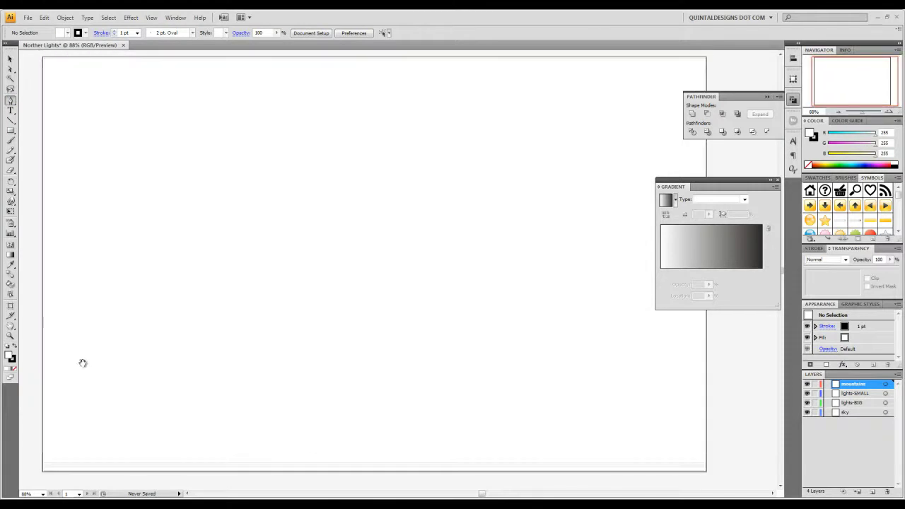
pyautogui.click(44, 409)
pyautogui.click(85, 374)
pyautogui.click(119, 394)
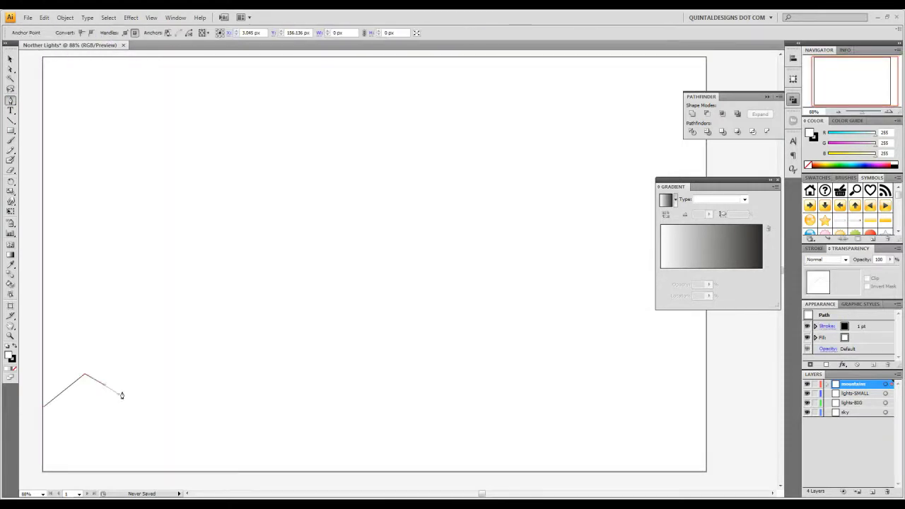
pyautogui.click(135, 370)
pyautogui.click(152, 390)
pyautogui.click(176, 378)
pyautogui.click(202, 353)
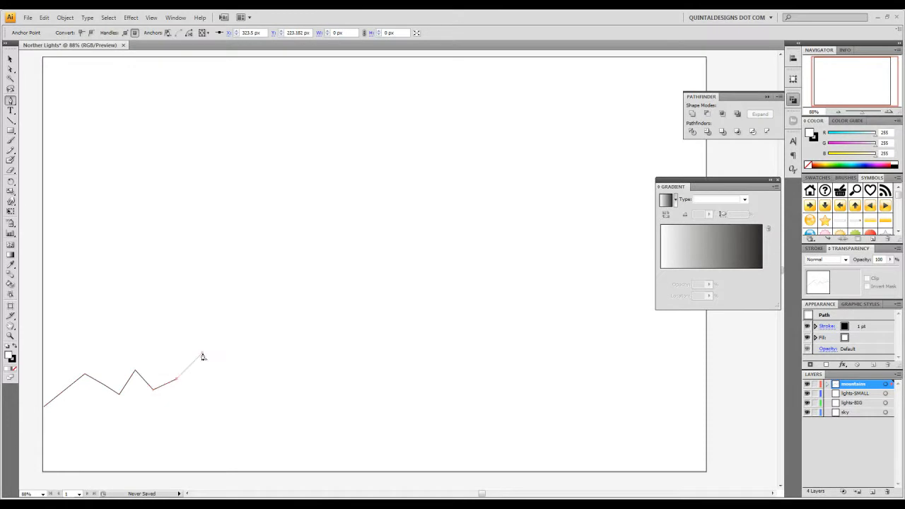
pyautogui.click(238, 370)
pyautogui.click(256, 353)
pyautogui.click(280, 381)
pyautogui.click(312, 326)
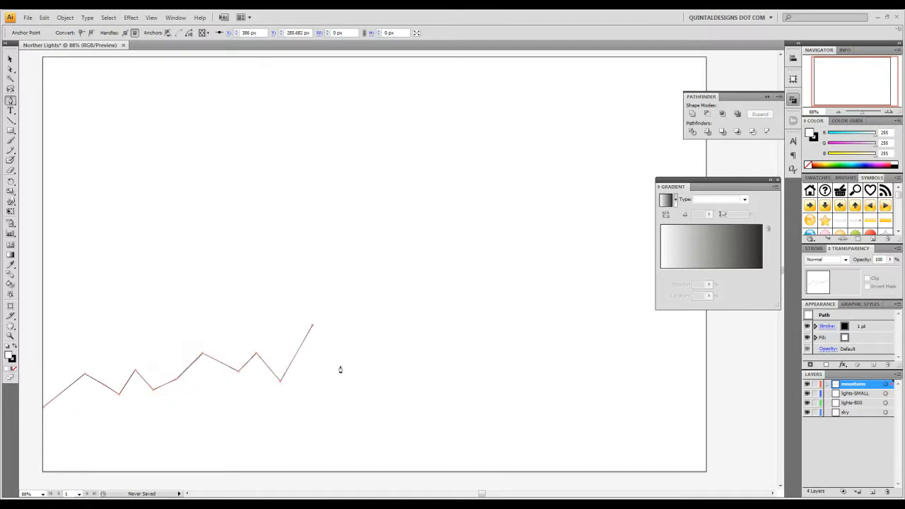
pyautogui.click(348, 374)
# - Continue the ridge with peaks and valleys across to the artboard's right edge
pyautogui.click(433, 332)
pyautogui.click(449, 366)
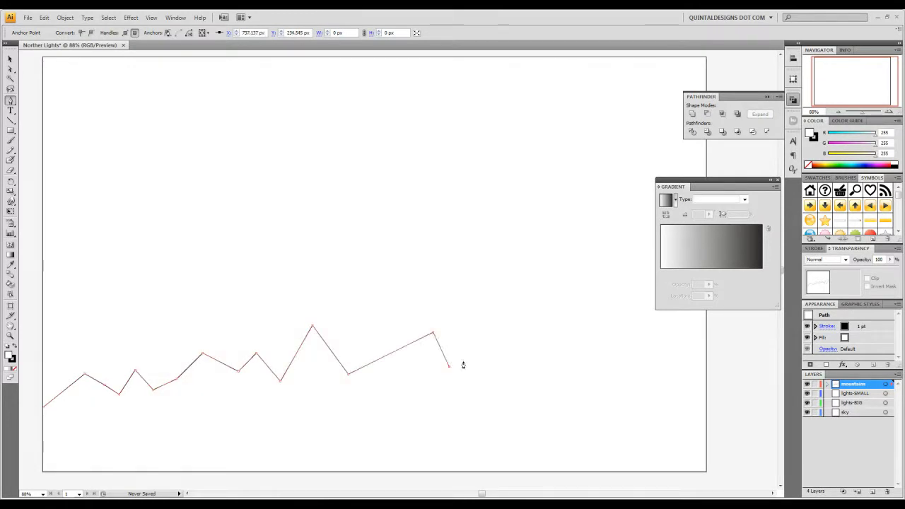
pyautogui.click(464, 361)
pyautogui.click(491, 345)
pyautogui.click(516, 338)
pyautogui.click(534, 369)
pyautogui.click(578, 377)
pyautogui.click(594, 364)
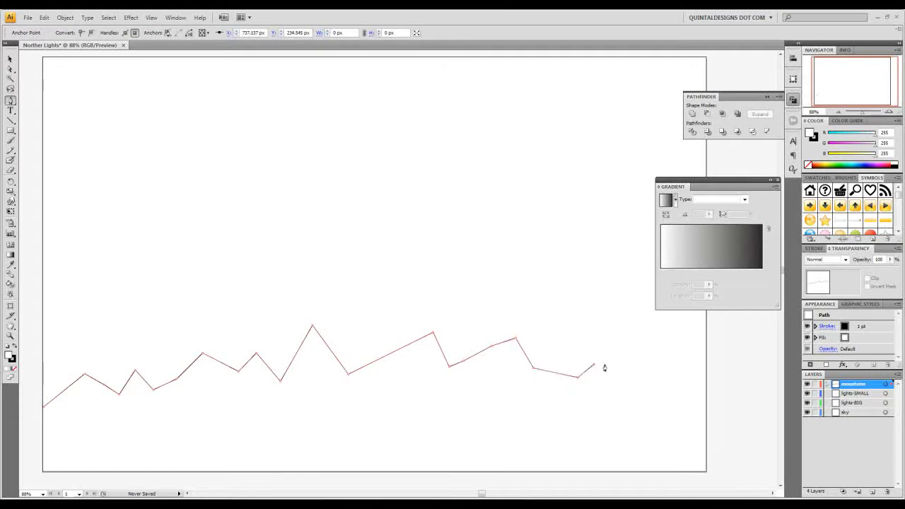
pyautogui.click(624, 354)
pyautogui.click(660, 371)
pyautogui.click(698, 373)
# - Run the path below the artboard to the far lower left and close it at the start
pyautogui.click(744, 423)
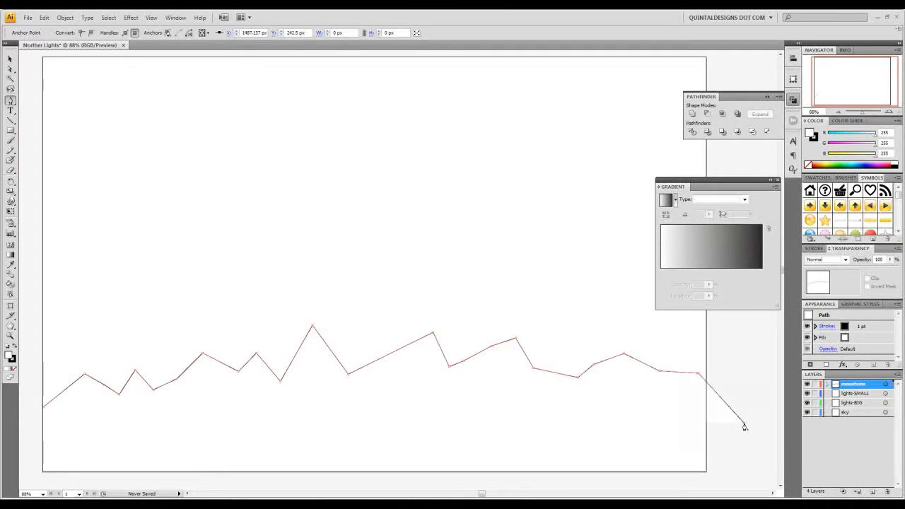
pyautogui.click(723, 478)
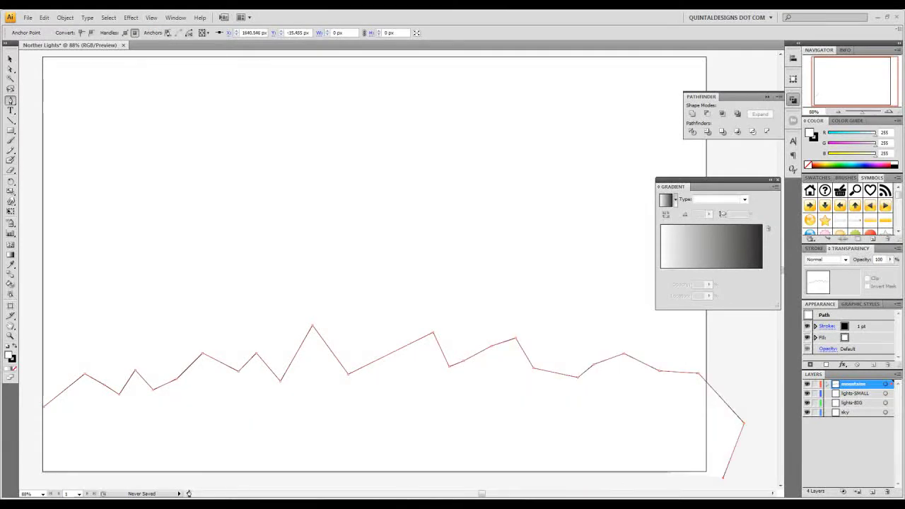
pyautogui.click(21, 481)
pyautogui.click(25, 390)
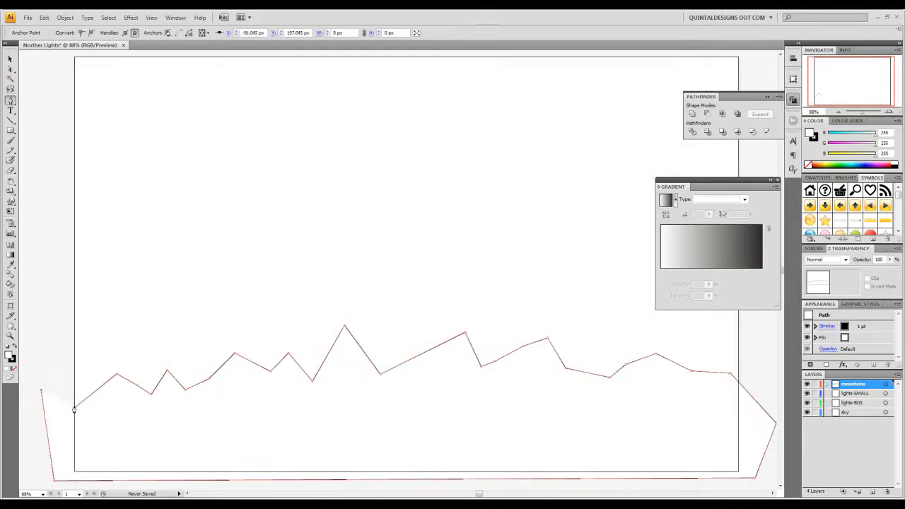
pyautogui.click(59, 405)
# - Select the mountain path and swap fill and stroke to make it solid black
pyautogui.press('v')
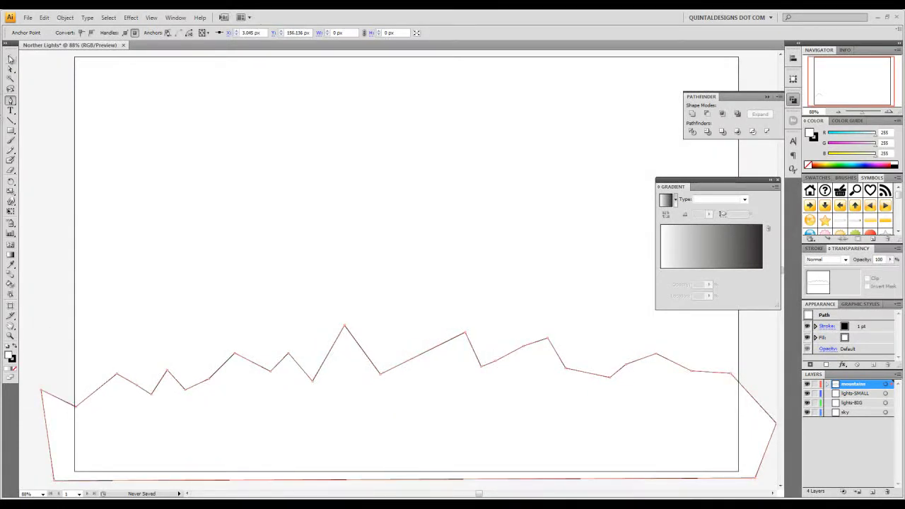
pyautogui.click(377, 254)
pyautogui.moveTo(376, 254)
pyautogui.mouseDown()
pyautogui.moveTo(356, 243)
pyautogui.moveTo(369, 248)
pyautogui.mouseUp()
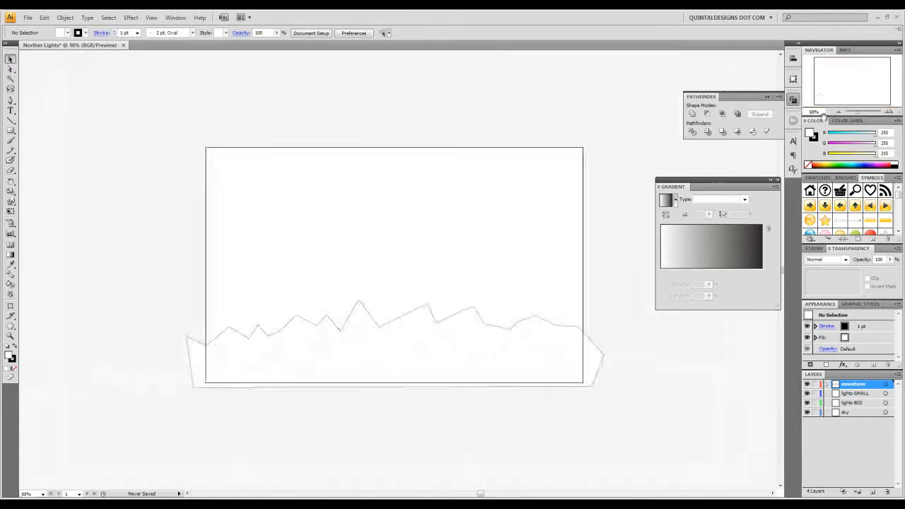
pyautogui.hotkey('ctrl', '-')
pyautogui.hotkey('ctrl', '-')
pyautogui.moveTo(455, 223); pyautogui.dragTo(451, 196)
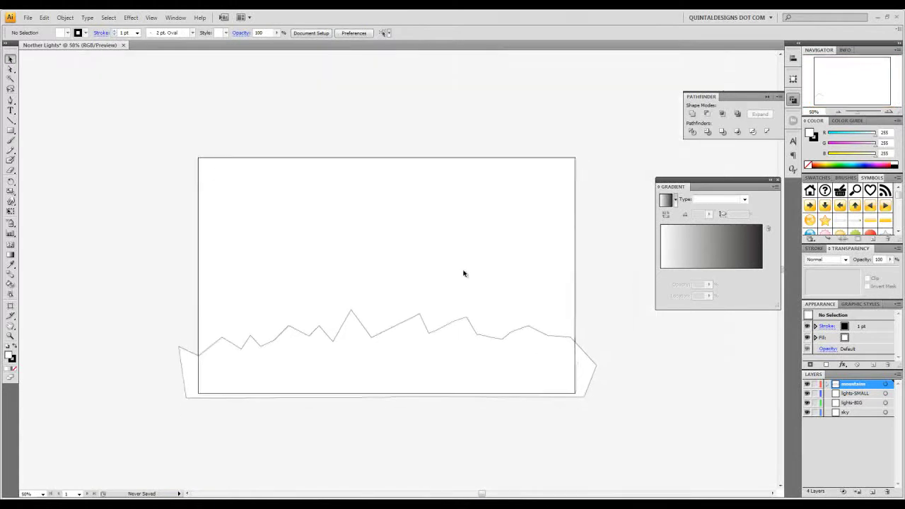
pyautogui.moveTo(486, 258); pyautogui.dragTo(332, 399)
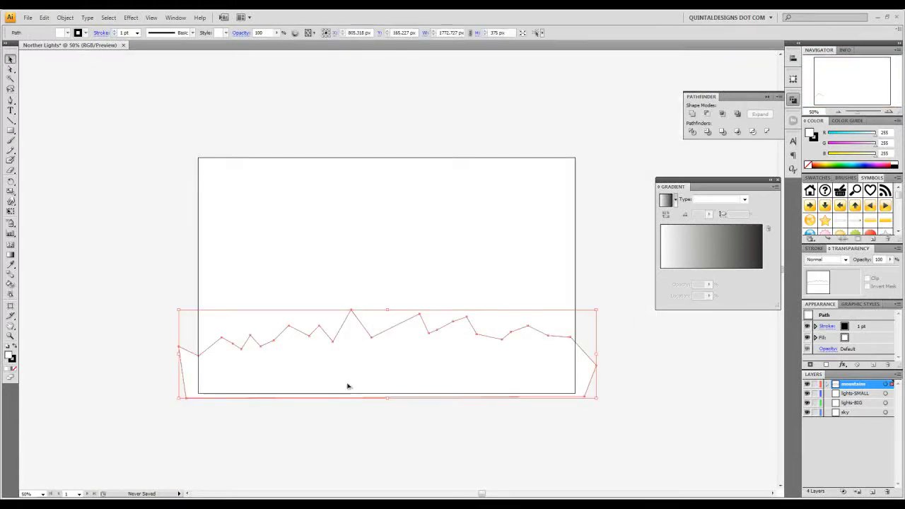
pyautogui.hotkey('shift', 'x')
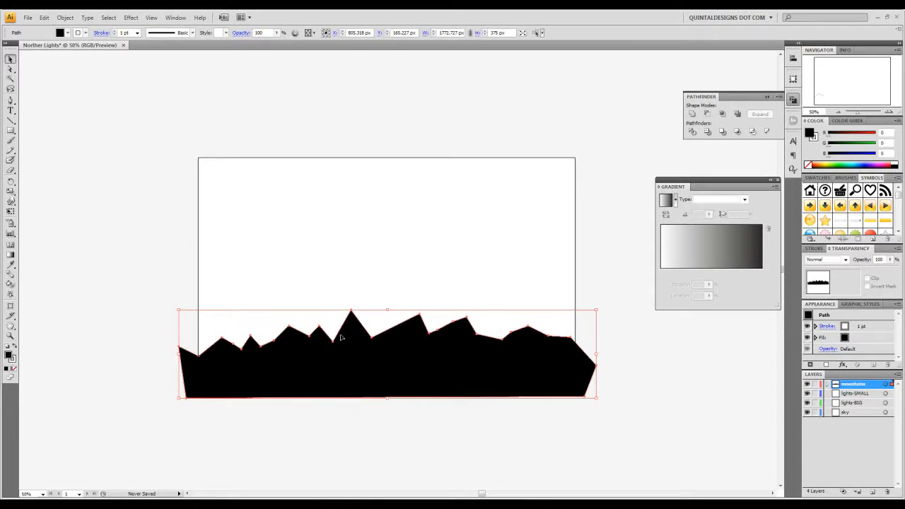
# - Squash the mountain silhouette vertically to about 298.5 px tall at 66.67% zoom
pyautogui.moveTo(384, 296); pyautogui.dragTo(390, 286)
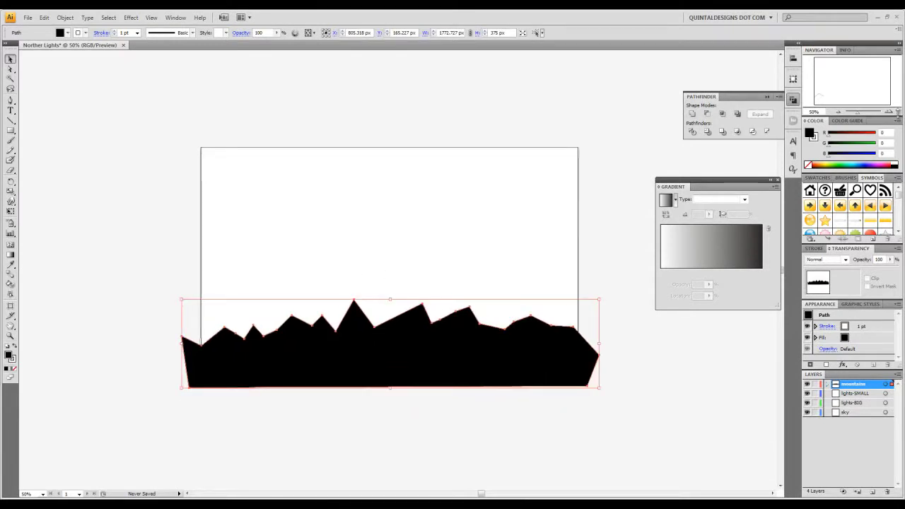
pyautogui.click(889, 112)
pyautogui.scroll(-1, 452, 304)
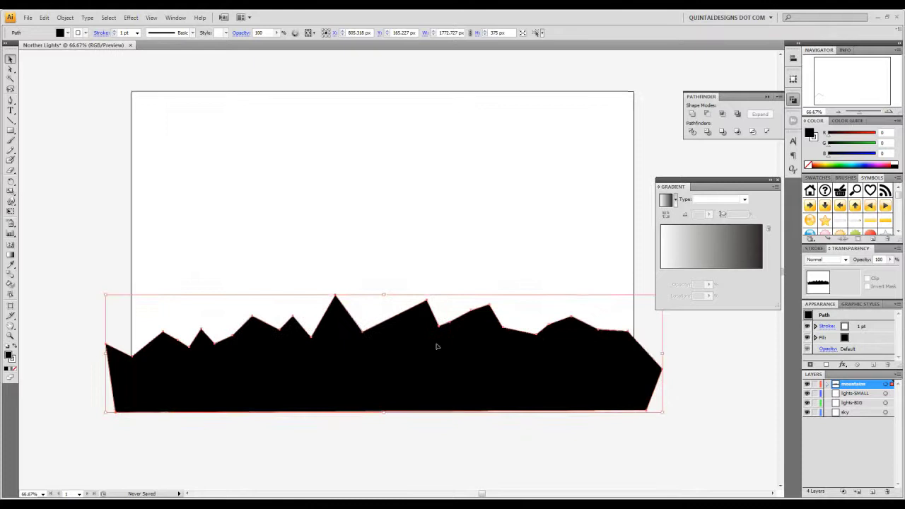
pyautogui.moveTo(436, 345); pyautogui.dragTo(442, 393)
pyautogui.hotkey('ctrl', 'z')
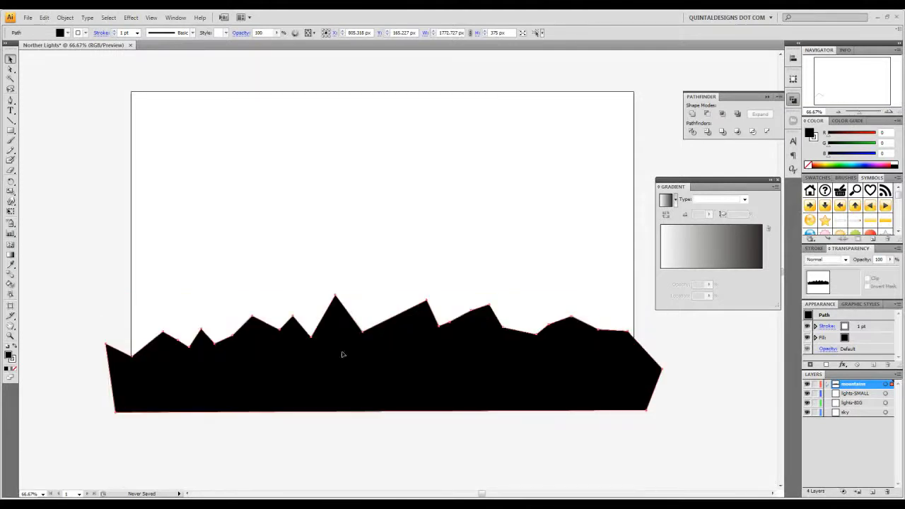
pyautogui.moveTo(384, 293); pyautogui.dragTo(384, 313)
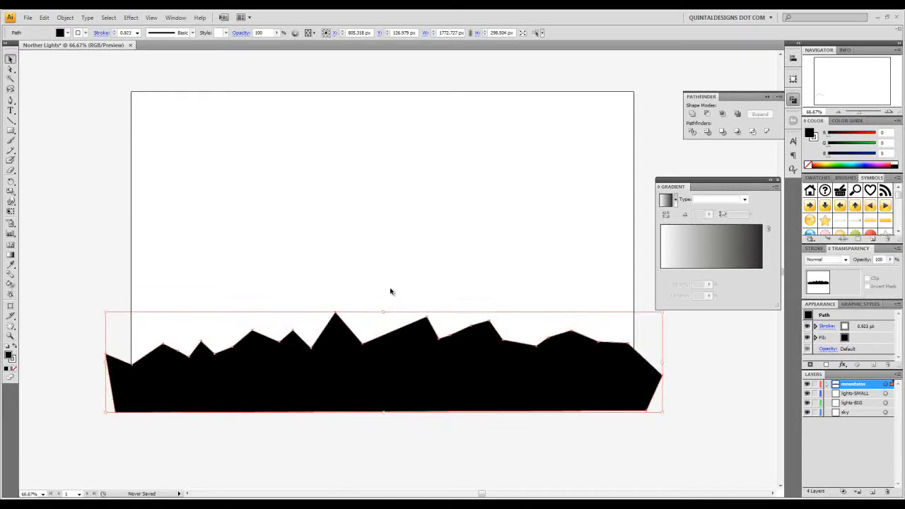
pyautogui.click(389, 289)
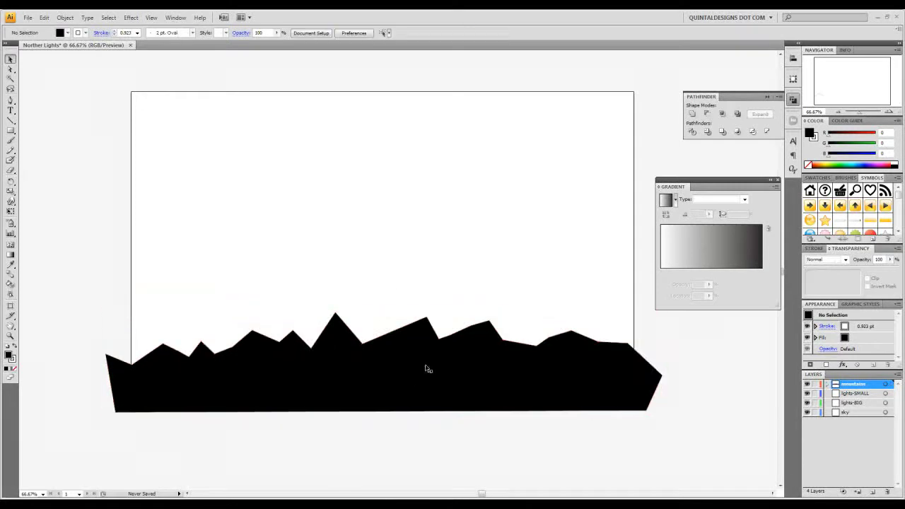
# - Lock the mountains layer and create a 1620 × 1020 px rectangle on the sky layer
pyautogui.click(815, 385)
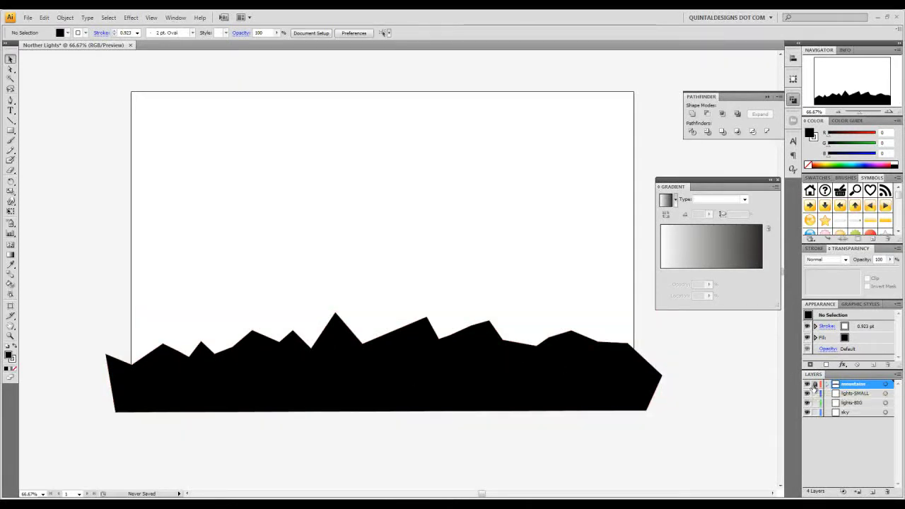
pyautogui.click(856, 414)
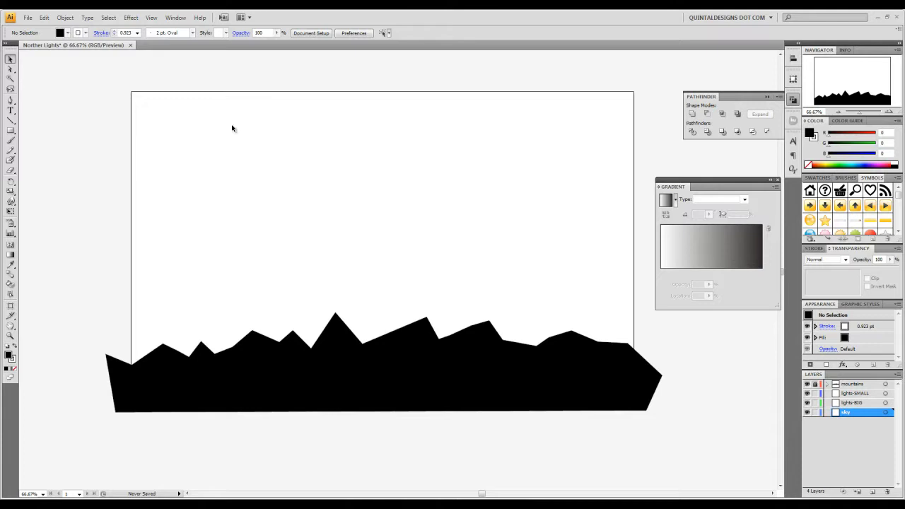
pyautogui.click(11, 133)
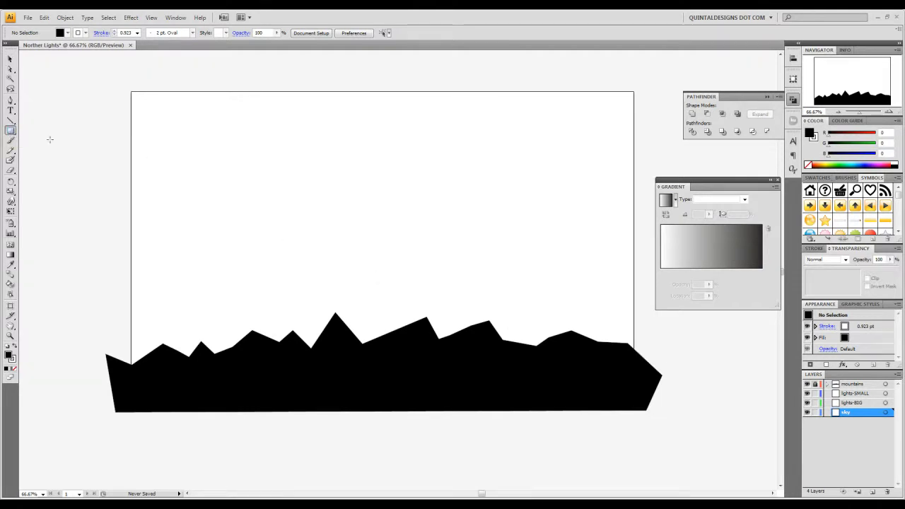
pyautogui.click(241, 126)
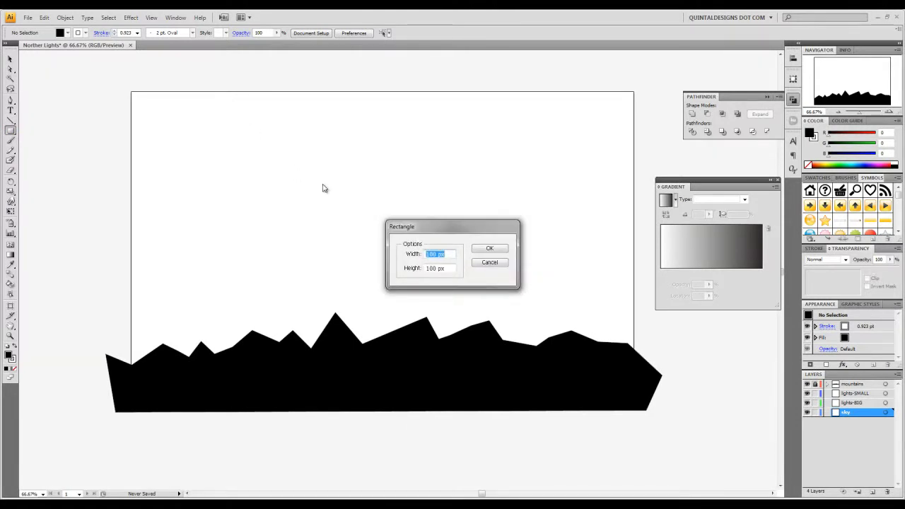
pyautogui.write('1620')
pyautogui.press('Tab')
pyautogui.write('10')
pyautogui.press('Return')
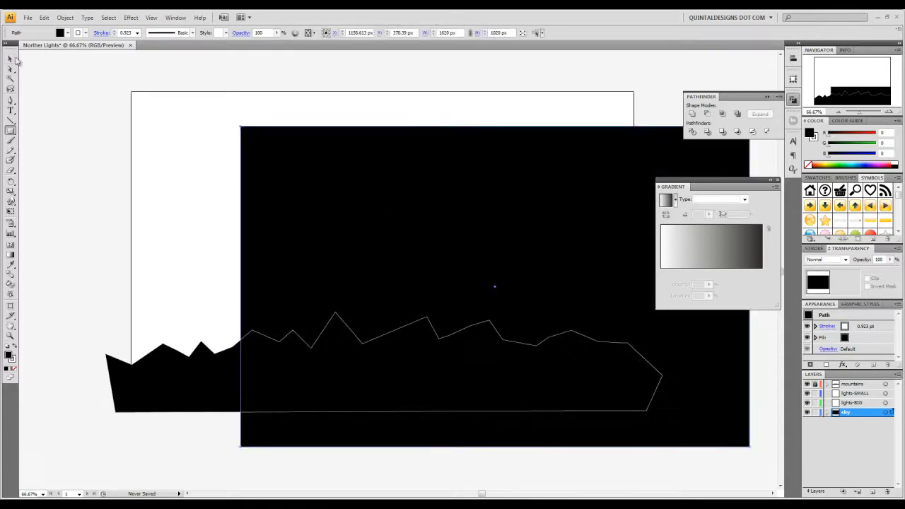
# - Move the Gradient panel aside and position the rectangle over the whole artboard
pyautogui.click(11, 58)
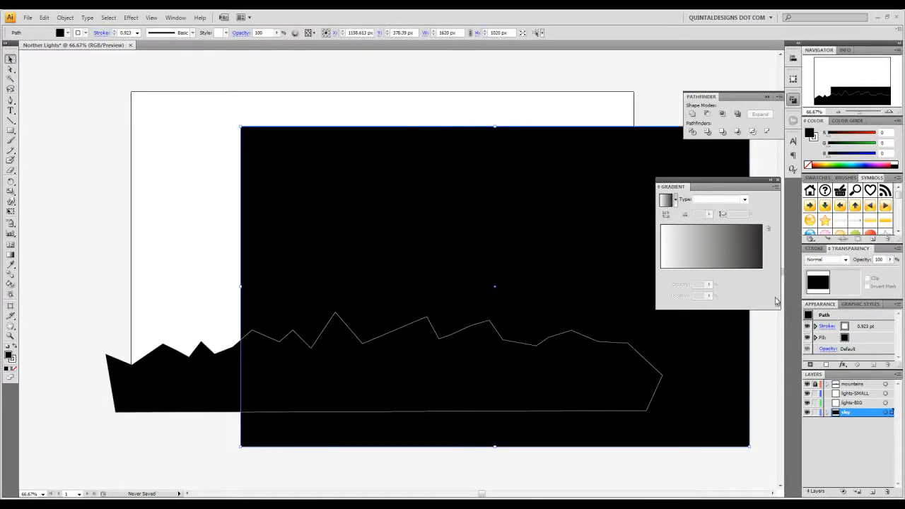
pyautogui.doubleClick(675, 187)
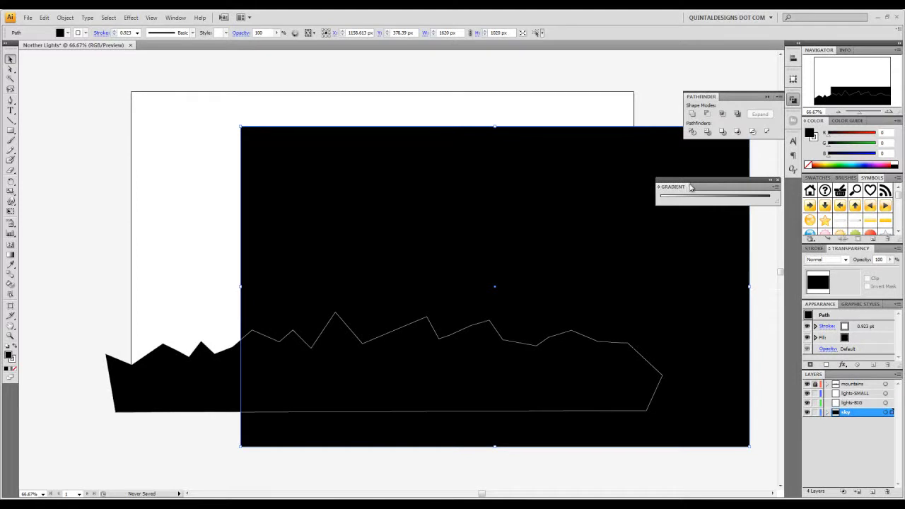
pyautogui.moveTo(692, 187); pyautogui.dragTo(669, 467)
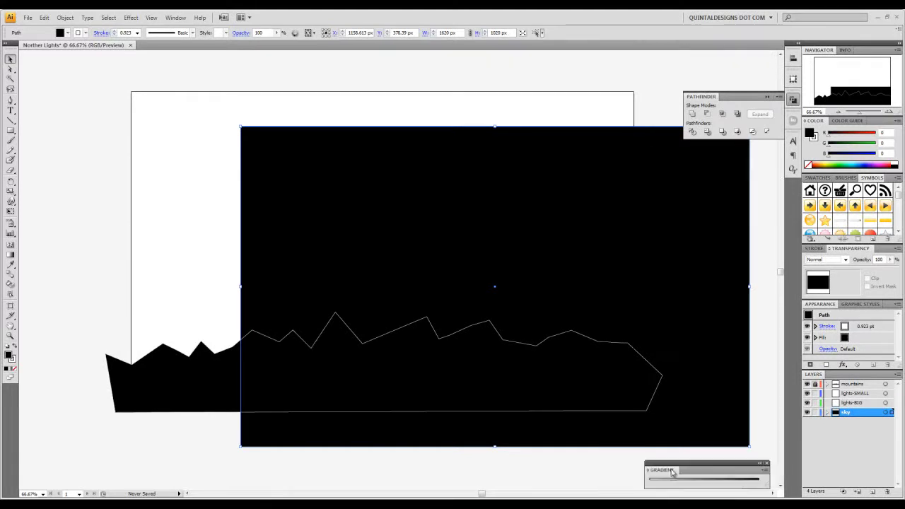
pyautogui.click(516, 478)
pyautogui.moveTo(585, 468); pyautogui.dragTo(559, 471)
pyautogui.click(546, 297)
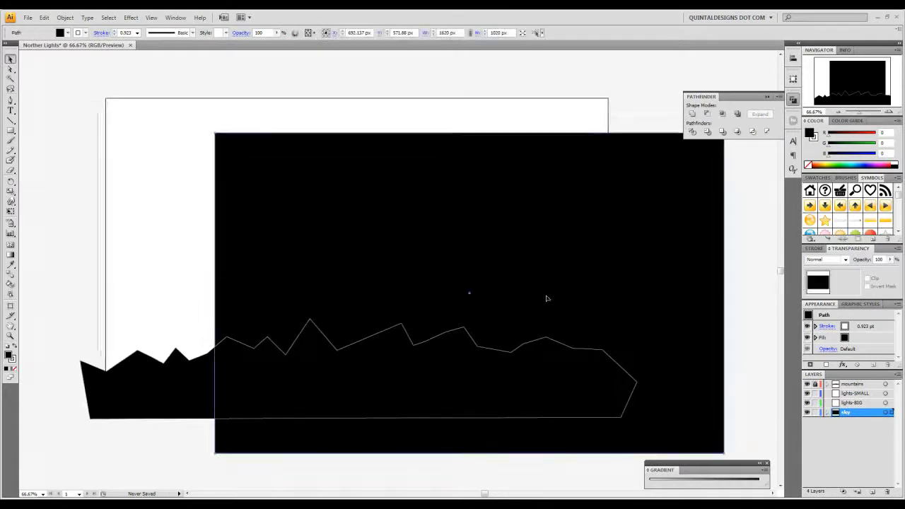
pyautogui.moveTo(526, 263); pyautogui.dragTo(403, 243)
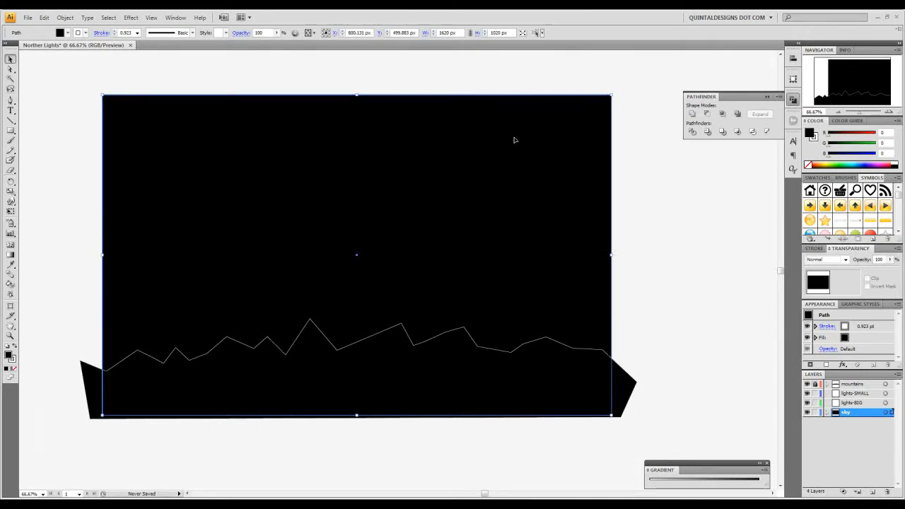
# - At 100% zoom, tint the sky fill toward a dark navy teal
pyautogui.click(890, 112)
pyautogui.moveTo(642, 193); pyautogui.dragTo(632, 244)
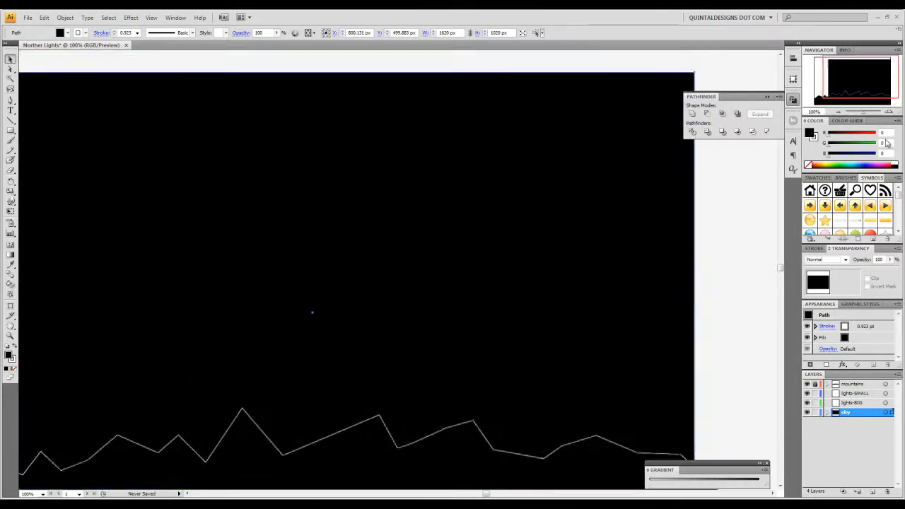
pyautogui.moveTo(830, 153); pyautogui.dragTo(834, 155)
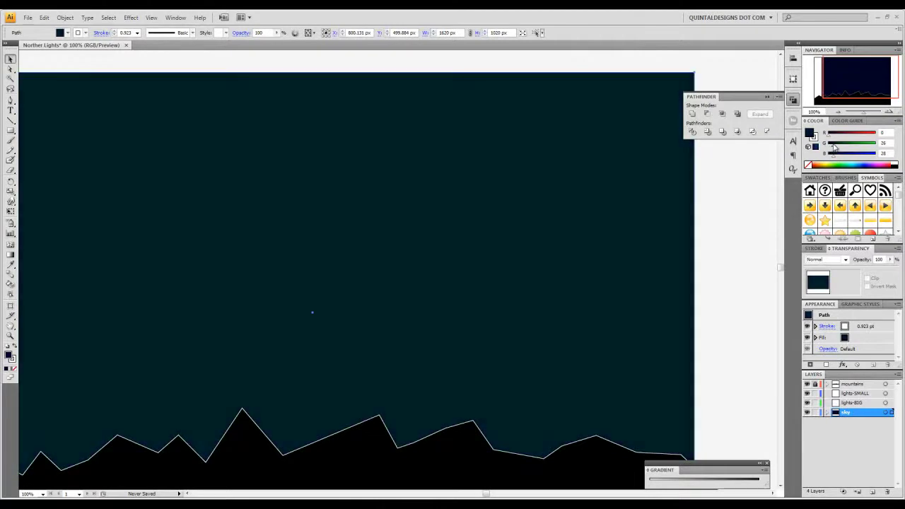
pyautogui.moveTo(829, 144); pyautogui.dragTo(832, 147)
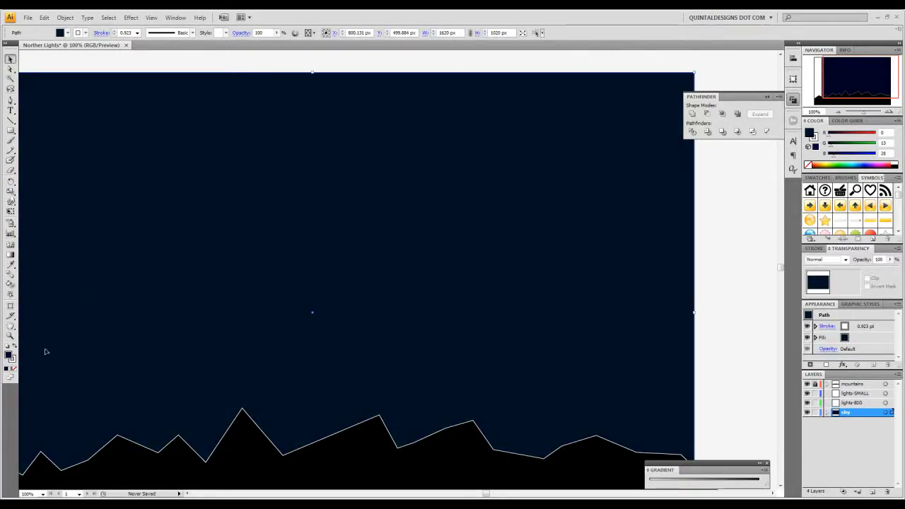
# - Set the sky fill in the Color Picker to R14 G18 B22 (hex 0E1216)
pyautogui.doubleClick(10, 357)
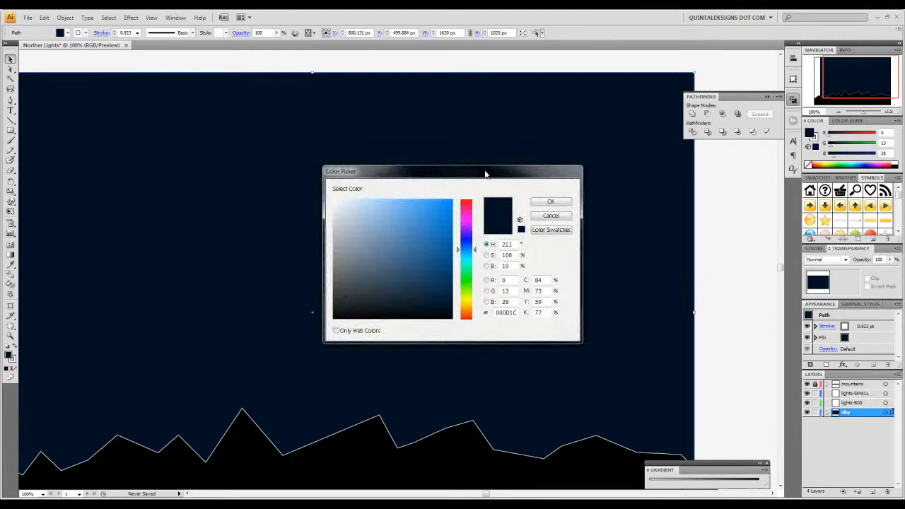
pyautogui.moveTo(485, 172); pyautogui.dragTo(587, 121)
pyautogui.moveTo(507, 240)
pyautogui.mouseDown()
pyautogui.moveTo(530, 253)
pyautogui.moveTo(481, 256)
pyautogui.mouseUp()
pyautogui.click(647, 152)
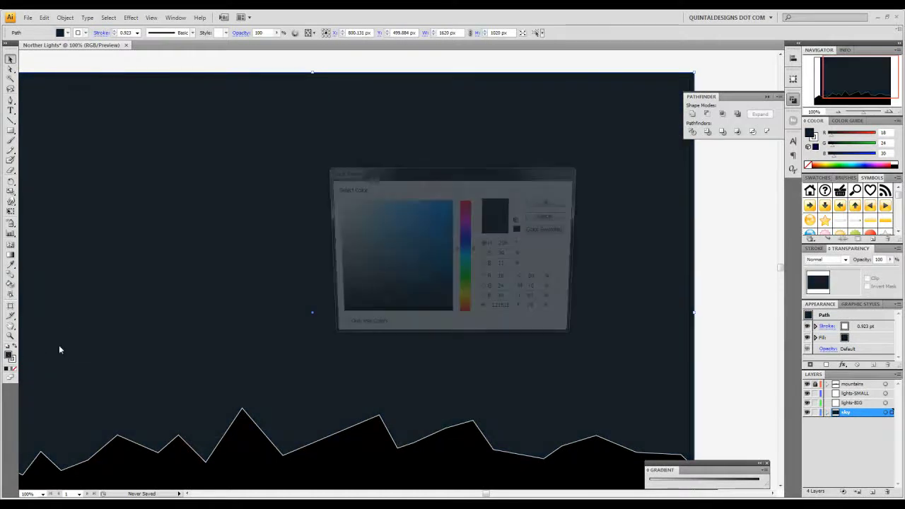
pyautogui.click(379, 311)
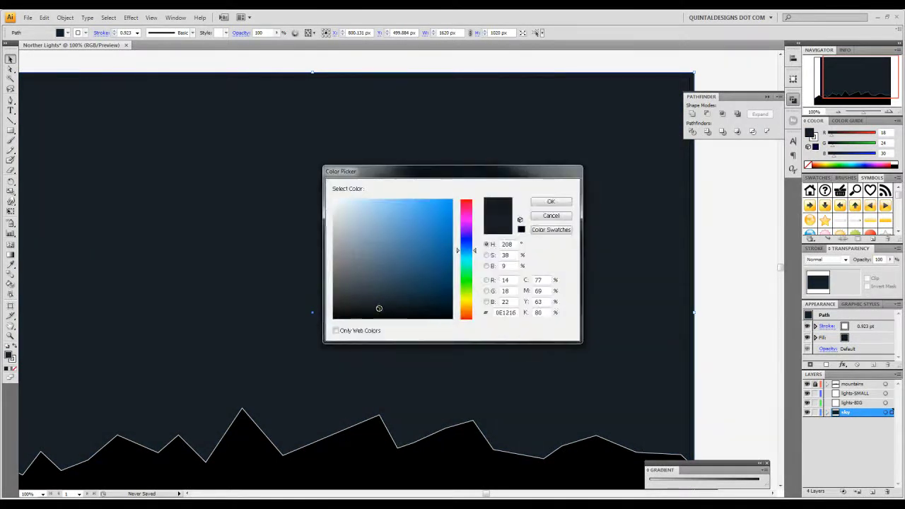
pyautogui.click(545, 203)
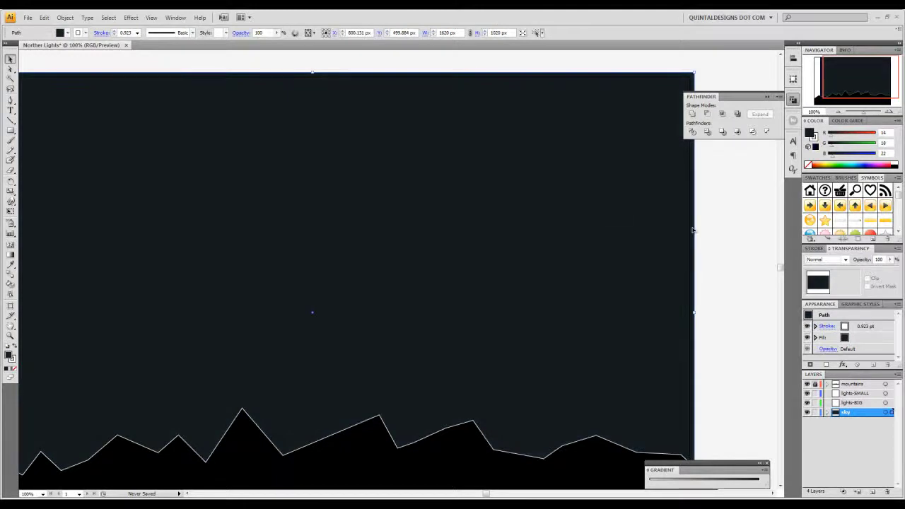
pyautogui.doubleClick(813, 134)
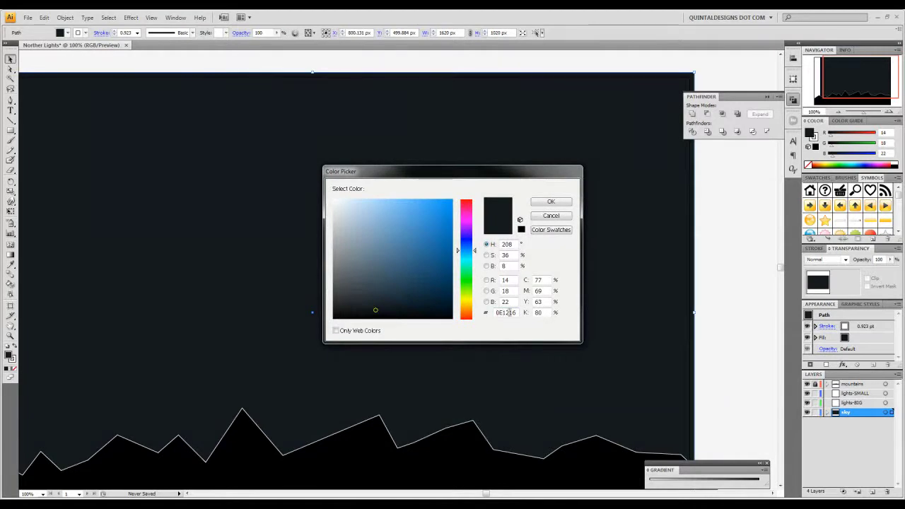
pyautogui.click(550, 202)
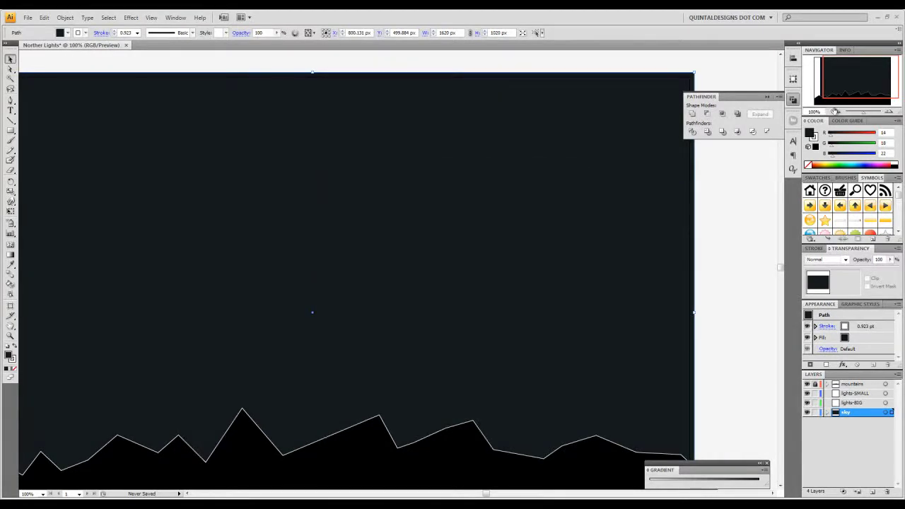
pyautogui.click(837, 113)
# - Lock the sky layer, target lights-BIG, and set fill to None with a white stroke
pyautogui.click(677, 259)
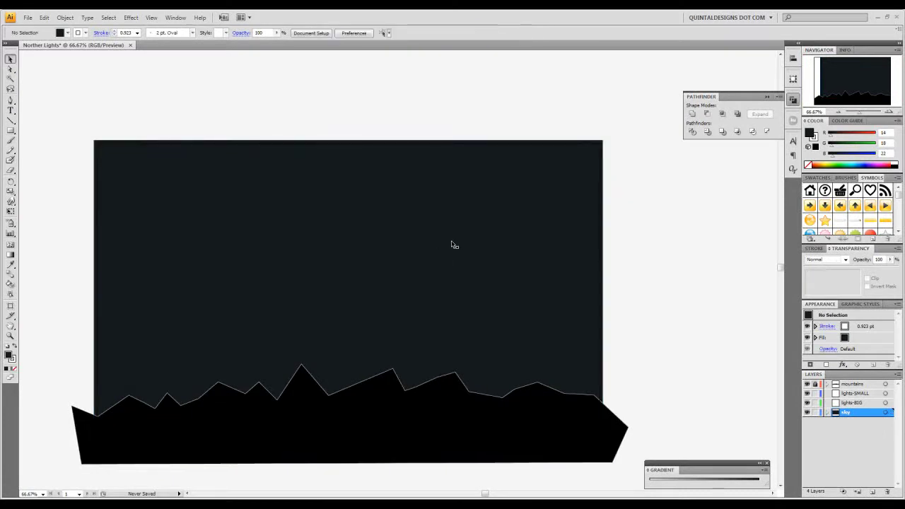
pyautogui.moveTo(414, 296); pyautogui.dragTo(444, 264)
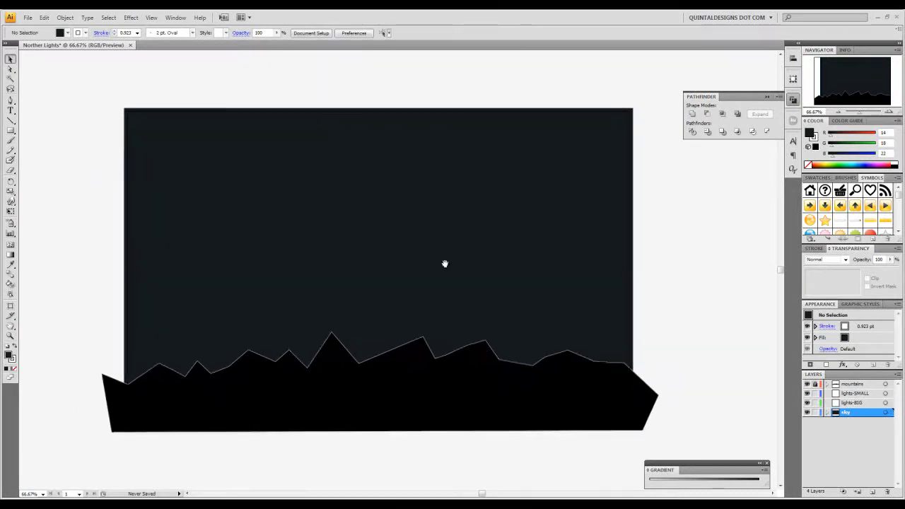
pyautogui.click(816, 413)
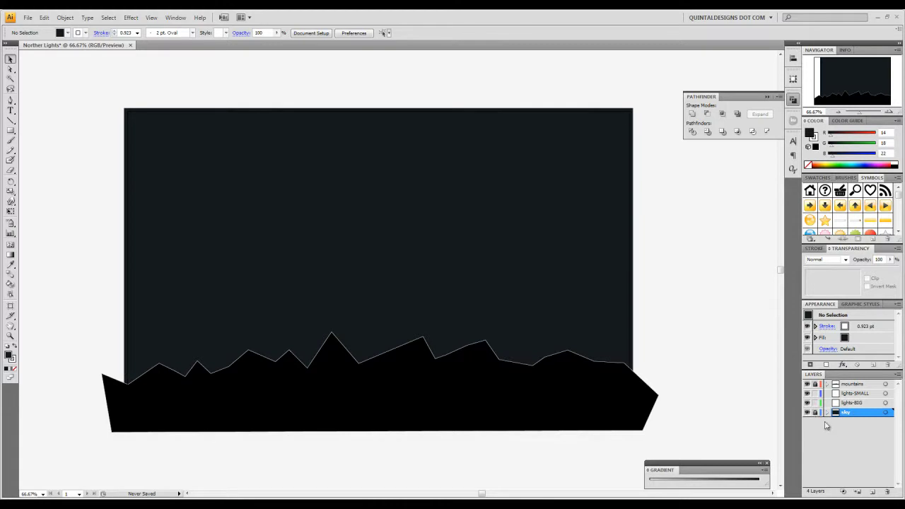
pyautogui.click(860, 405)
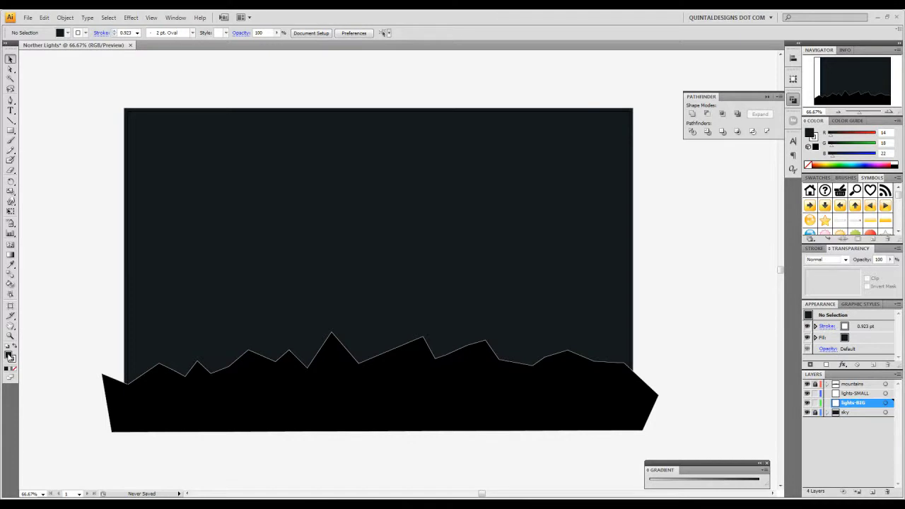
pyautogui.click(14, 369)
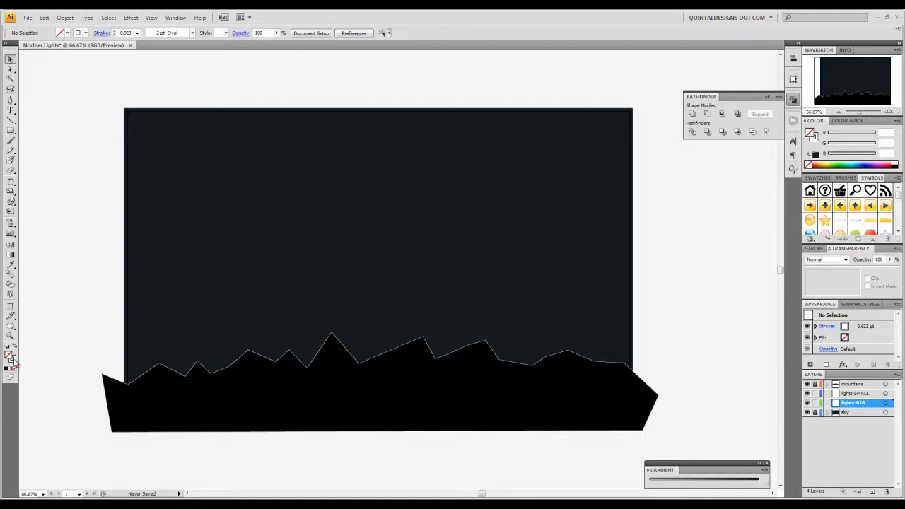
pyautogui.click(17, 358)
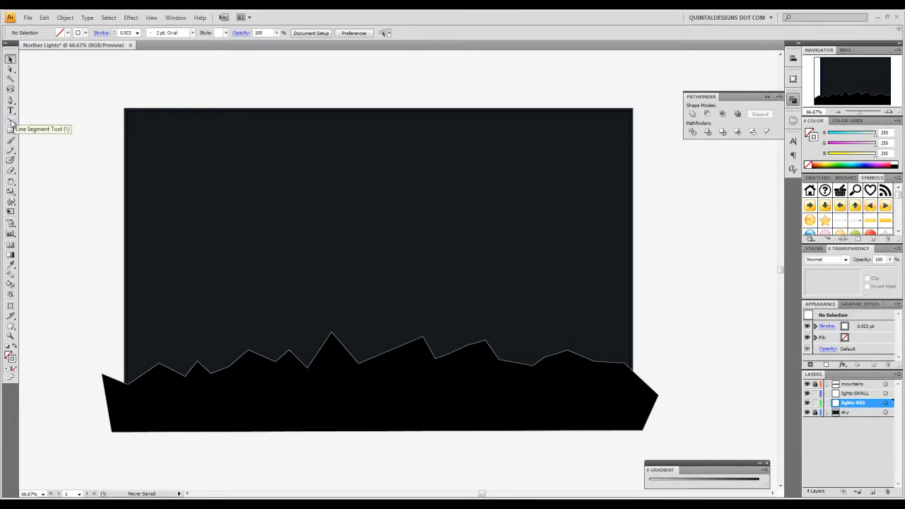
# - With the Line Segment tool, sweep four white line fans from the peaks to the sky's top edge
pyautogui.click(10, 121)
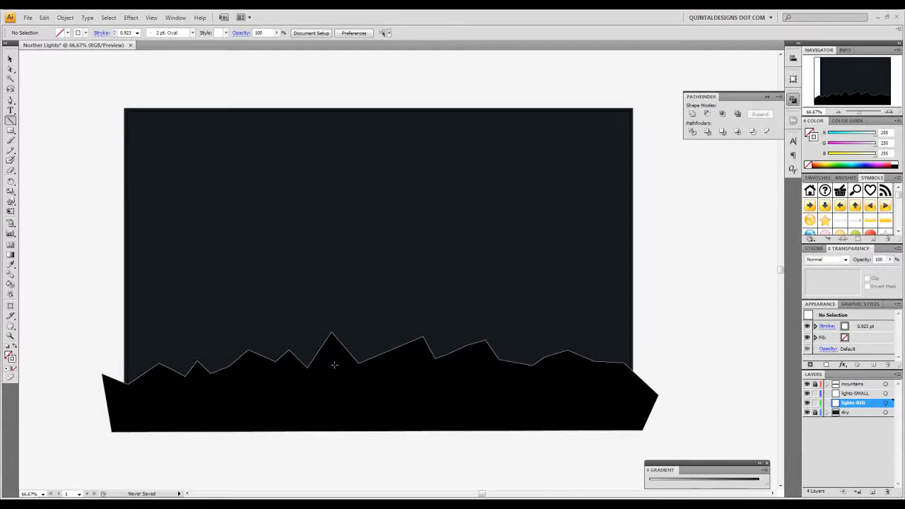
pyautogui.moveTo(333, 349)
pyautogui.mouseDown()
pyautogui.moveTo(289, 127)
pyautogui.moveTo(204, 106)
pyautogui.moveTo(252, 108)
pyautogui.moveTo(204, 107)
pyautogui.mouseUp()
pyautogui.moveTo(204, 109); pyautogui.dragTo(275, 107)
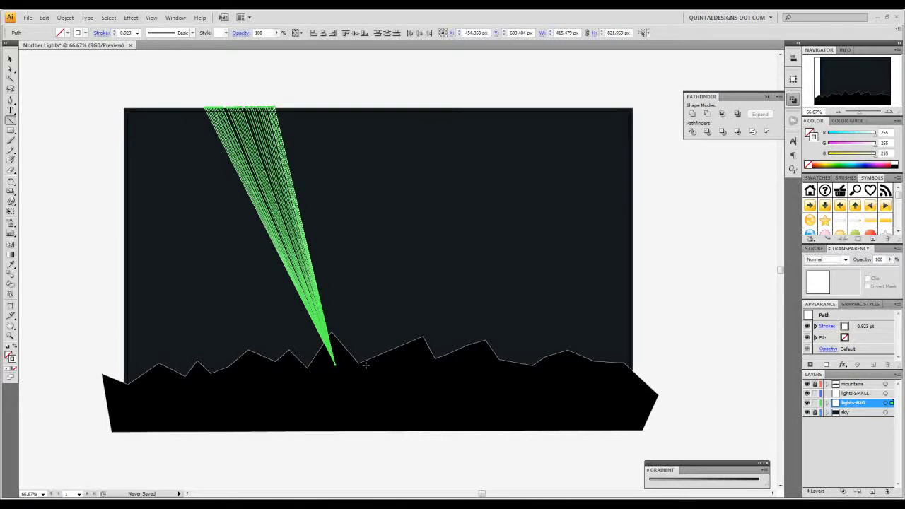
pyautogui.moveTo(366, 365)
pyautogui.mouseDown()
pyautogui.moveTo(348, 160)
pyautogui.moveTo(337, 113)
pyautogui.moveTo(306, 105)
pyautogui.moveTo(364, 107)
pyautogui.moveTo(293, 102)
pyautogui.moveTo(334, 120)
pyautogui.moveTo(301, 106)
pyautogui.moveTo(361, 105)
pyautogui.mouseUp()
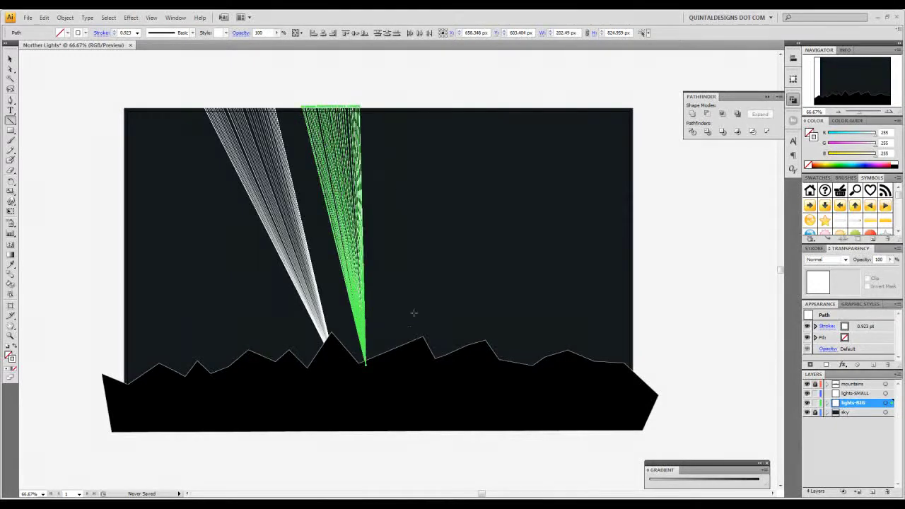
pyautogui.moveTo(389, 357)
pyautogui.mouseDown()
pyautogui.moveTo(382, 113)
pyautogui.moveTo(440, 108)
pyautogui.mouseUp()
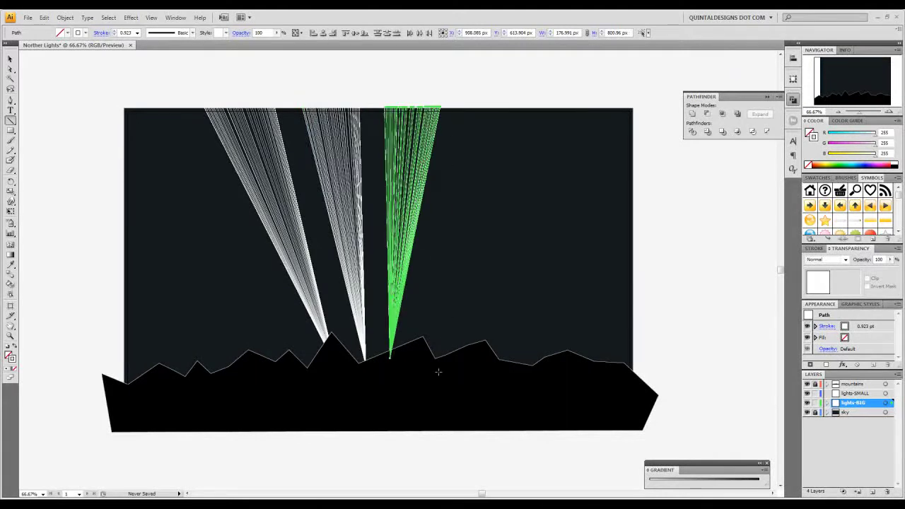
pyautogui.moveTo(429, 358)
pyautogui.mouseDown()
pyautogui.moveTo(495, 130)
pyautogui.moveTo(492, 104)
pyautogui.moveTo(480, 106)
pyautogui.moveTo(572, 105)
pyautogui.mouseUp()
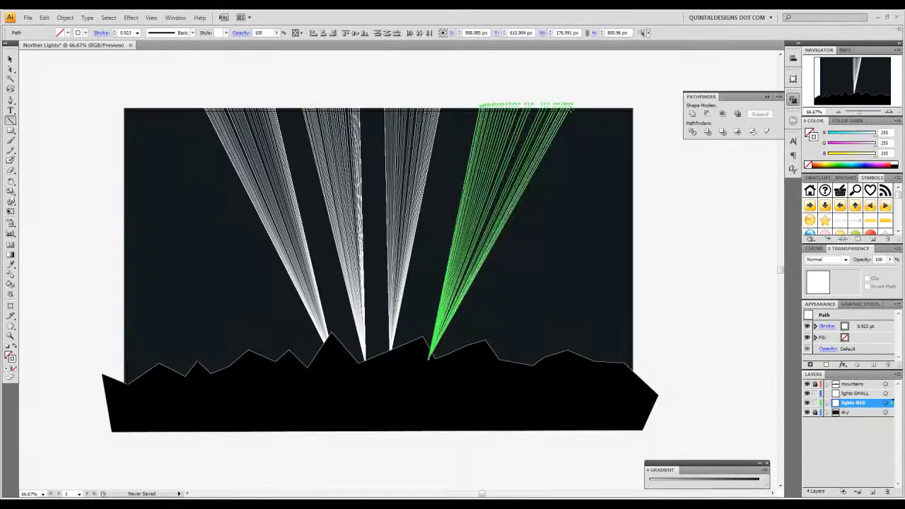
pyautogui.click(11, 58)
pyautogui.click(495, 184)
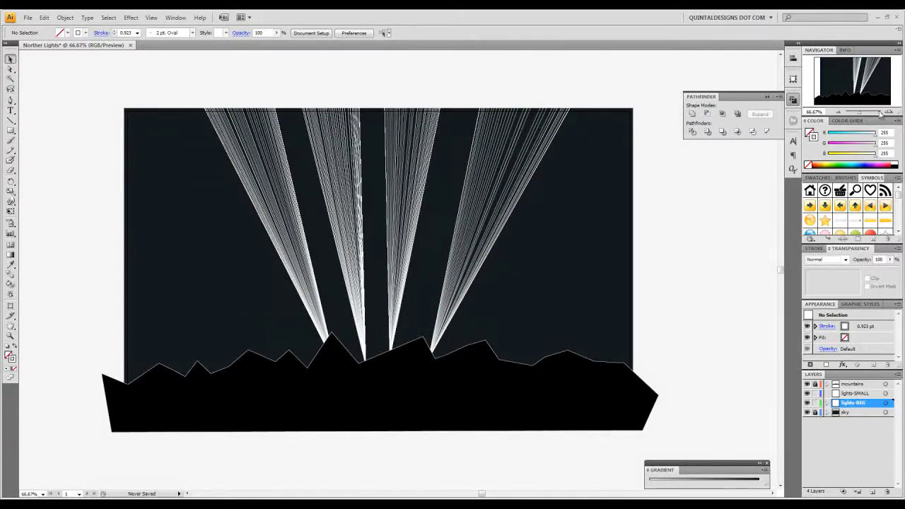
pyautogui.hotkey('ctrl', '=')
pyautogui.scroll(3, 348, 323)
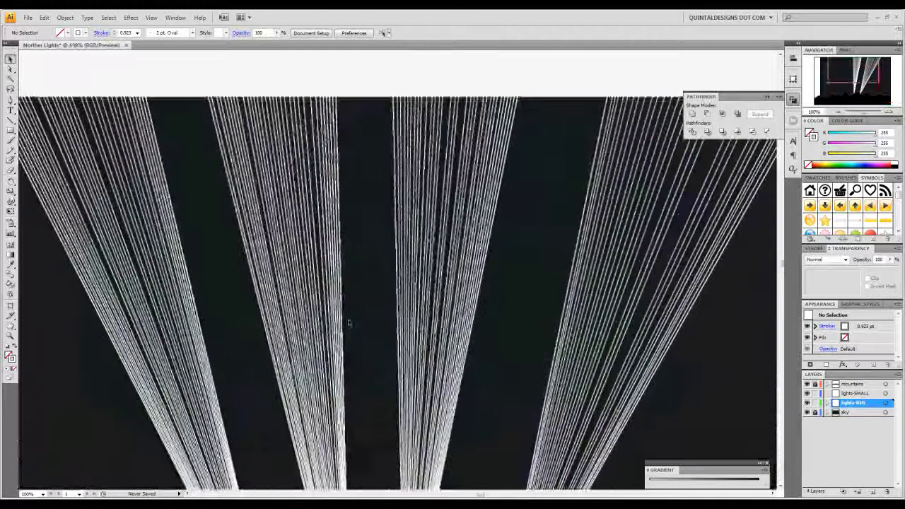
pyautogui.hotkey('ctrl', '=')
pyautogui.press('a')
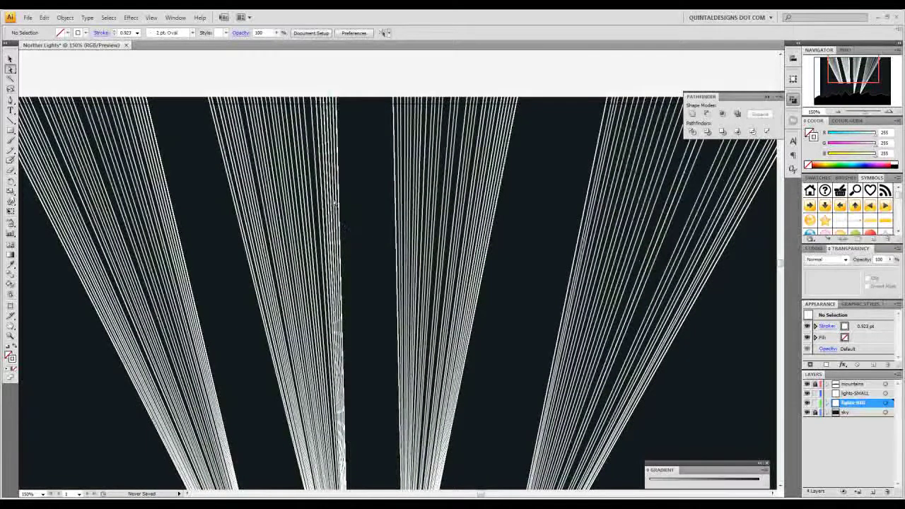
pyautogui.click(332, 210)
pyautogui.click(330, 205)
pyautogui.click(330, 205)
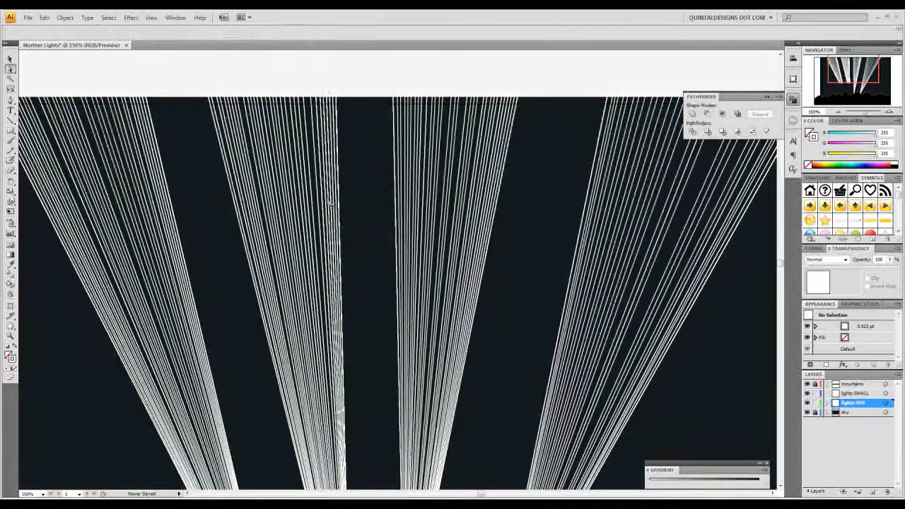
pyautogui.click(335, 204)
pyautogui.click(336, 202)
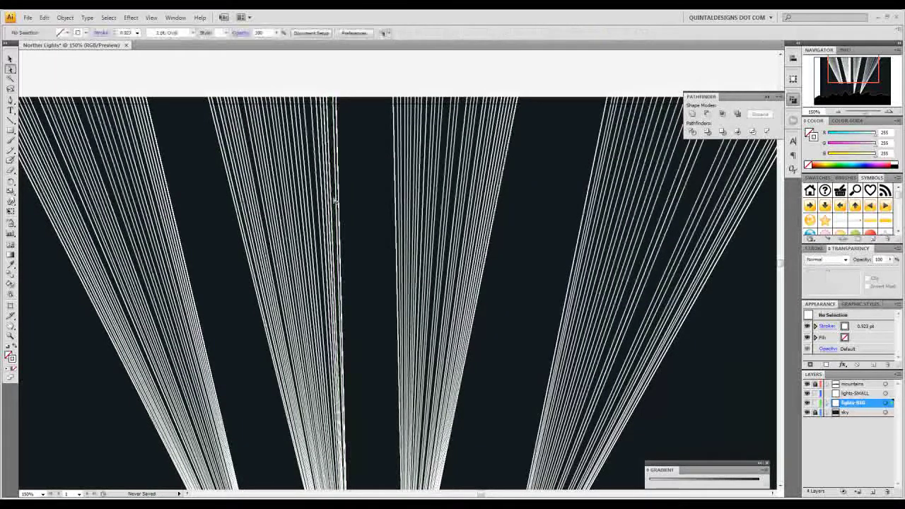
pyautogui.click(328, 210)
pyautogui.click(329, 209)
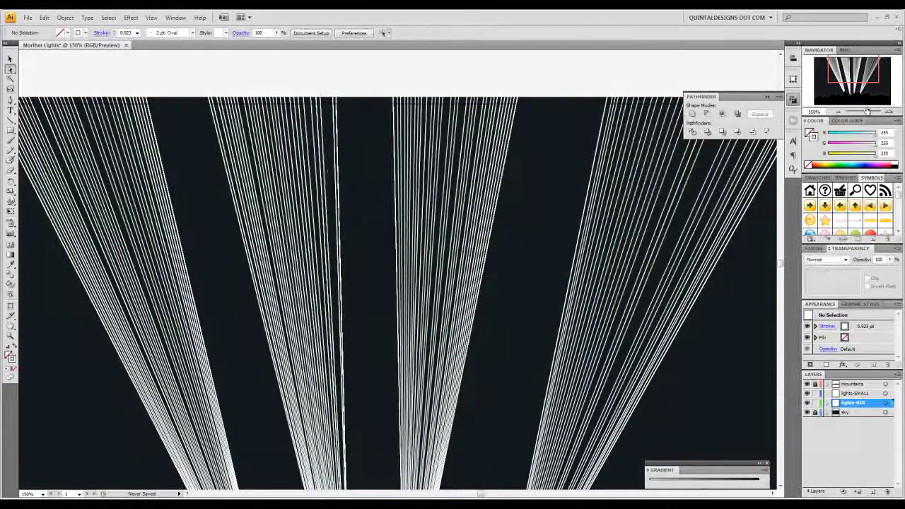
pyautogui.click(837, 112)
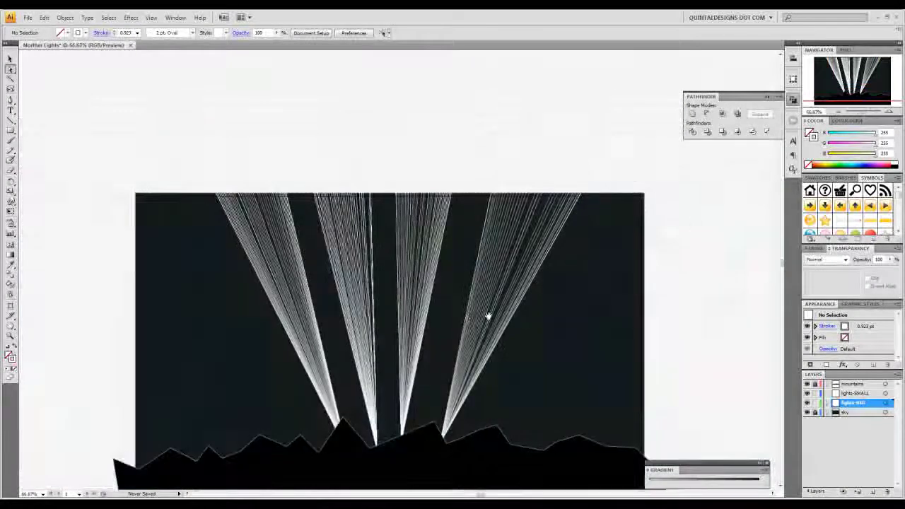
pyautogui.moveTo(485, 313); pyautogui.dragTo(448, 259)
# - On lights-SMALL, sweep four narrower white line fans from the ridge toward the top
pyautogui.click(11, 58)
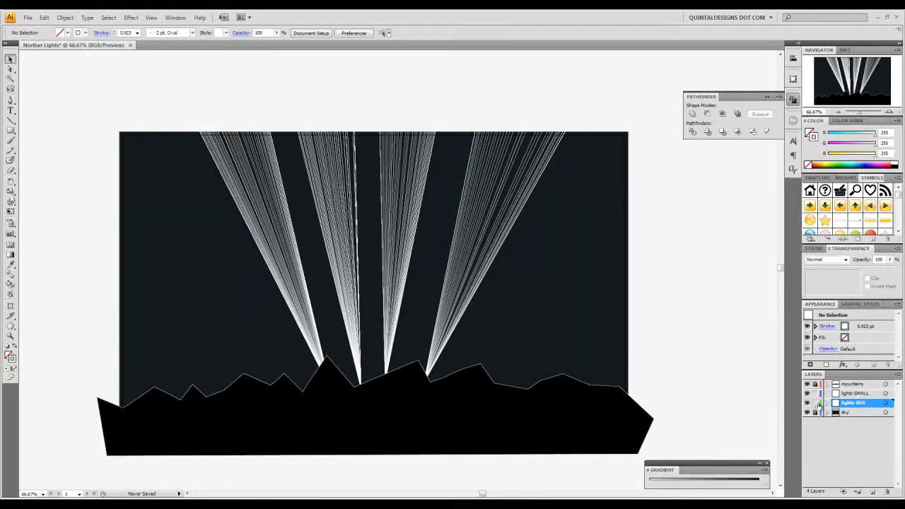
pyautogui.click(860, 394)
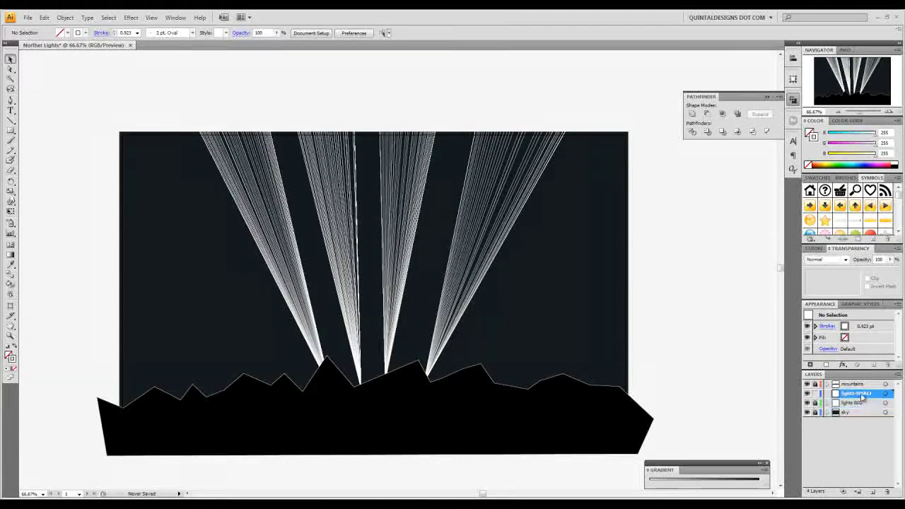
pyautogui.click(10, 122)
pyautogui.moveTo(330, 315)
pyautogui.mouseDown()
pyautogui.moveTo(287, 193)
pyautogui.moveTo(258, 142)
pyautogui.moveTo(263, 131)
pyautogui.moveTo(288, 130)
pyautogui.mouseUp()
pyautogui.moveTo(366, 386)
pyautogui.mouseDown()
pyautogui.moveTo(355, 205)
pyautogui.moveTo(339, 129)
pyautogui.moveTo(361, 129)
pyautogui.mouseUp()
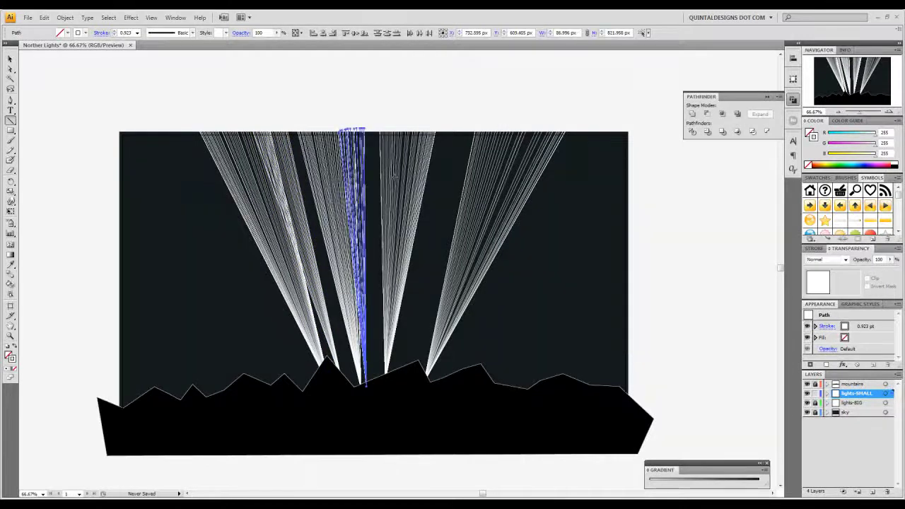
pyautogui.moveTo(401, 374)
pyautogui.mouseDown()
pyautogui.moveTo(401, 142)
pyautogui.moveTo(407, 130)
pyautogui.moveTo(457, 131)
pyautogui.mouseUp()
pyautogui.moveTo(434, 380)
pyautogui.mouseDown()
pyautogui.moveTo(452, 138)
pyautogui.moveTo(492, 170)
pyautogui.moveTo(482, 132)
pyautogui.moveTo(468, 130)
pyautogui.moveTo(508, 131)
pyautogui.mouseUp()
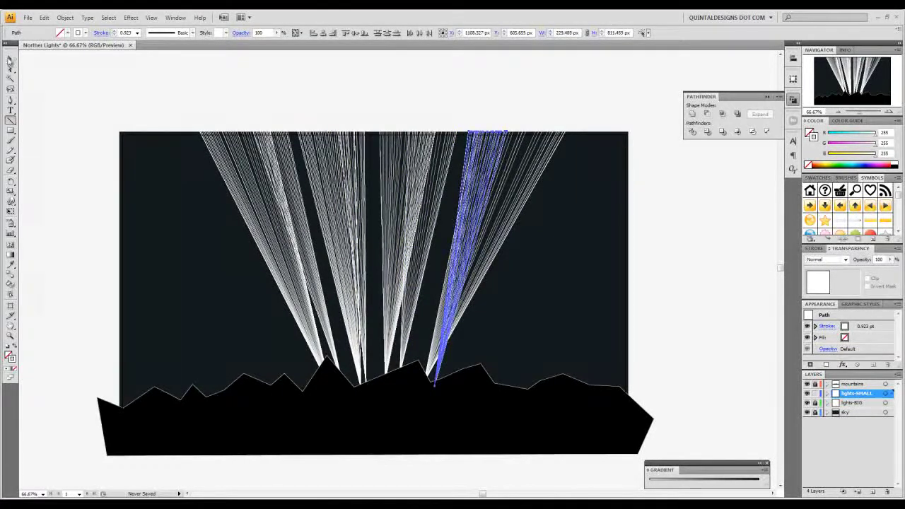
pyautogui.click(10, 60)
pyautogui.click(145, 81)
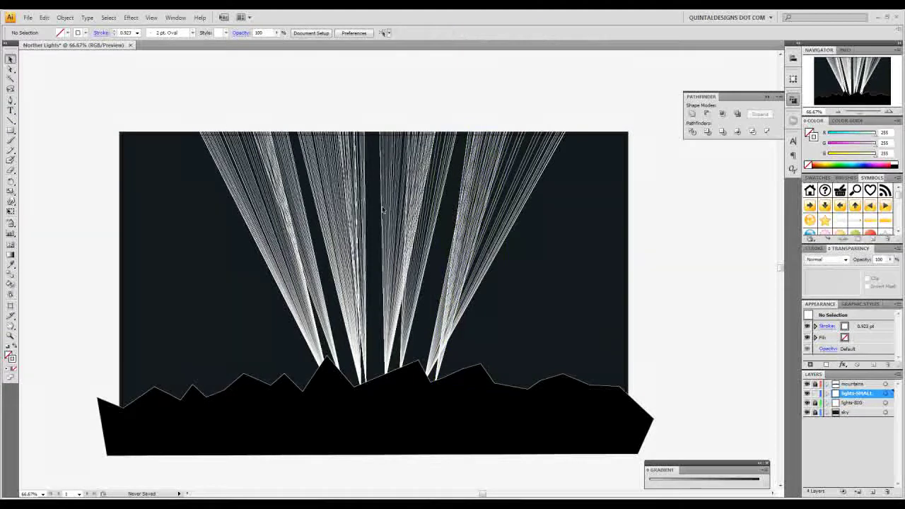
pyautogui.click(889, 111)
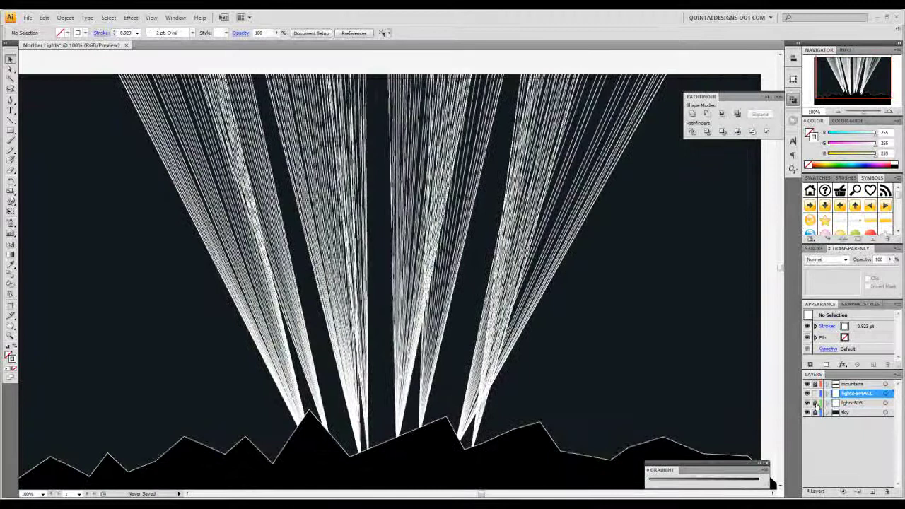
# - Set the selected beam lines to 50% opacity
pyautogui.moveTo(707, 195); pyautogui.dragTo(354, 200)
pyautogui.doubleClick(879, 260)
pyautogui.write('50')
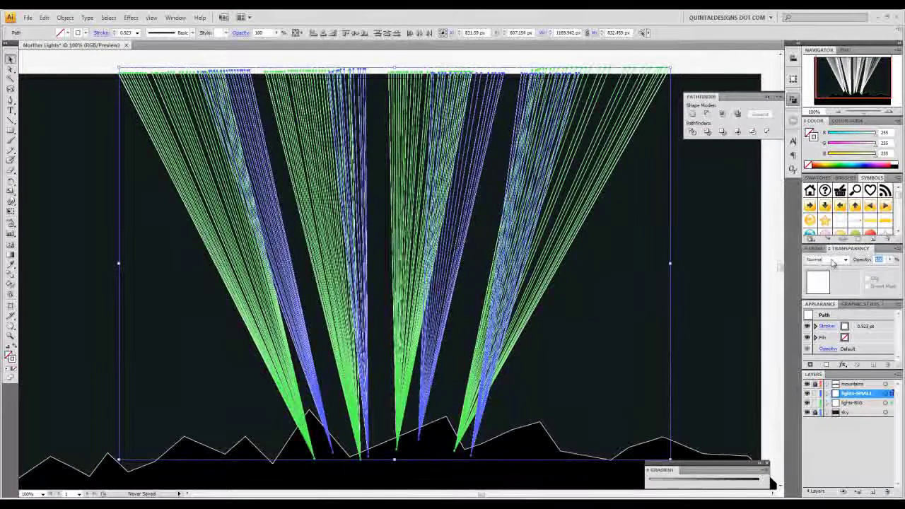
pyautogui.press('Return')
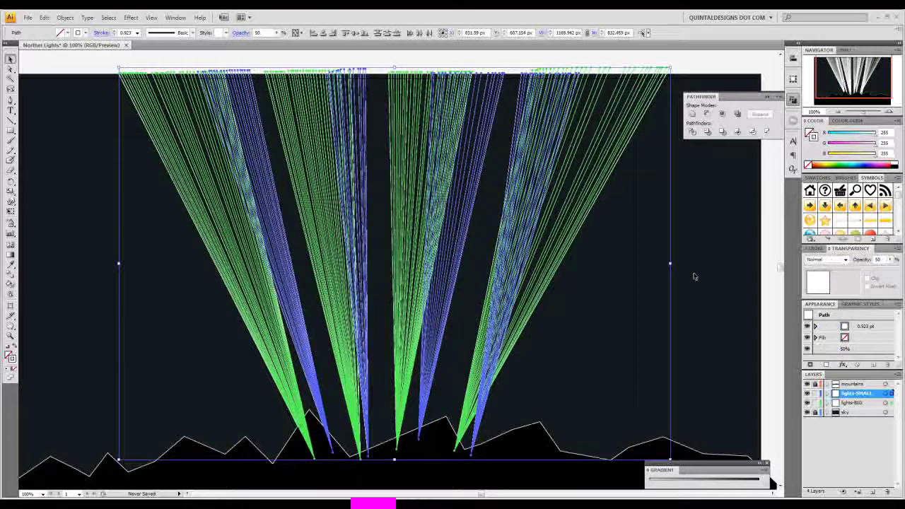
pyautogui.click(687, 276)
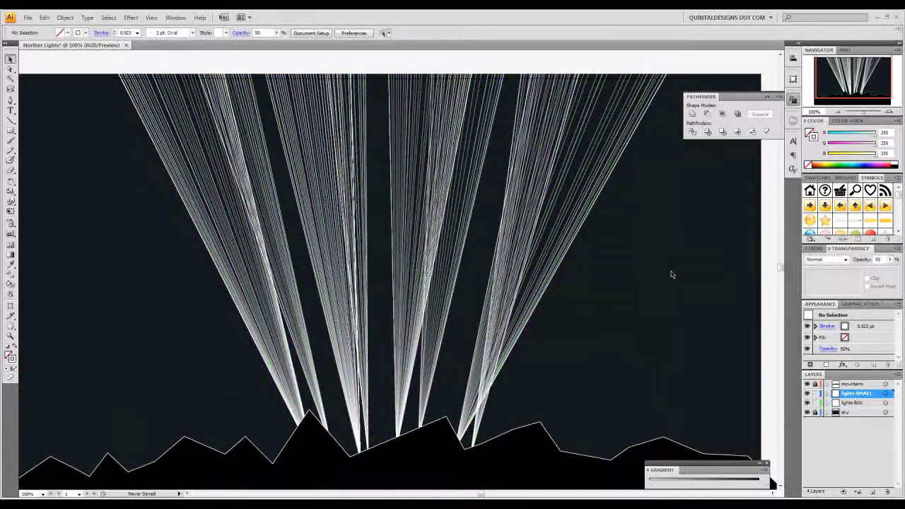
# - Close the Pathfinder panel and zoom out to fit the whole artboard
pyautogui.moveTo(849, 92); pyautogui.dragTo(852, 87)
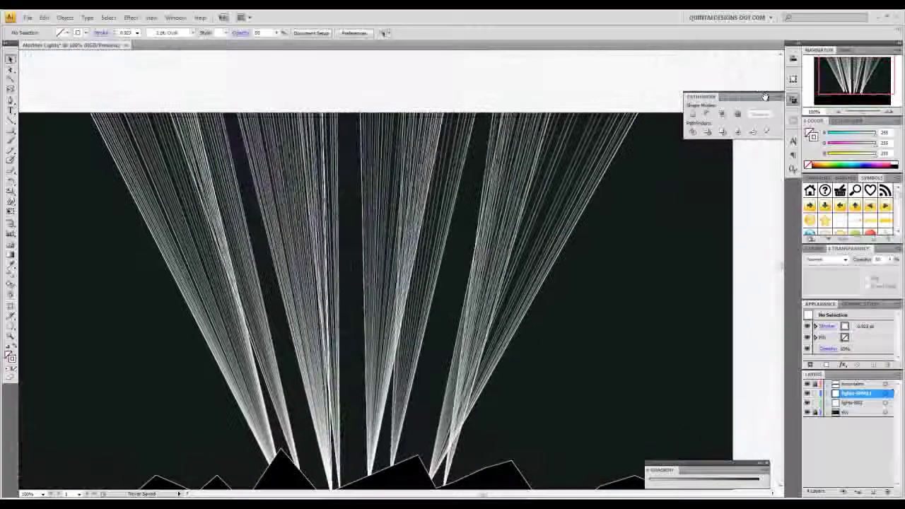
pyautogui.click(765, 96)
pyautogui.moveTo(625, 236); pyautogui.dragTo(640, 197)
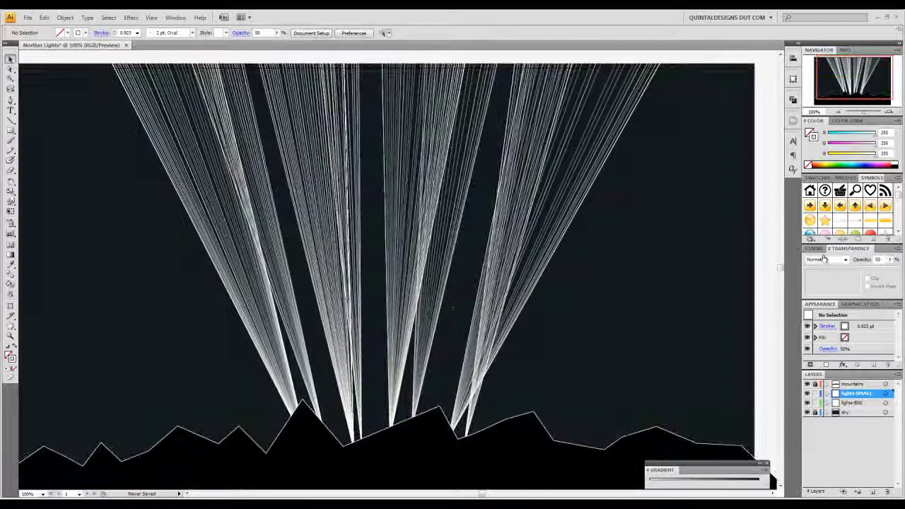
pyautogui.hotkey('ctrl', '-')
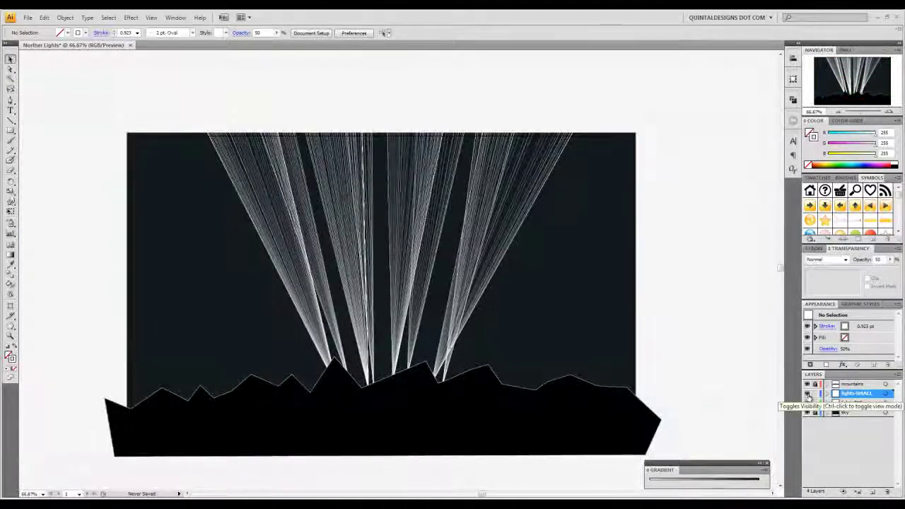
# - Hide the lights-SMALL layer, return to 100% zoom, and target the lights-BIG layer
pyautogui.click(807, 393)
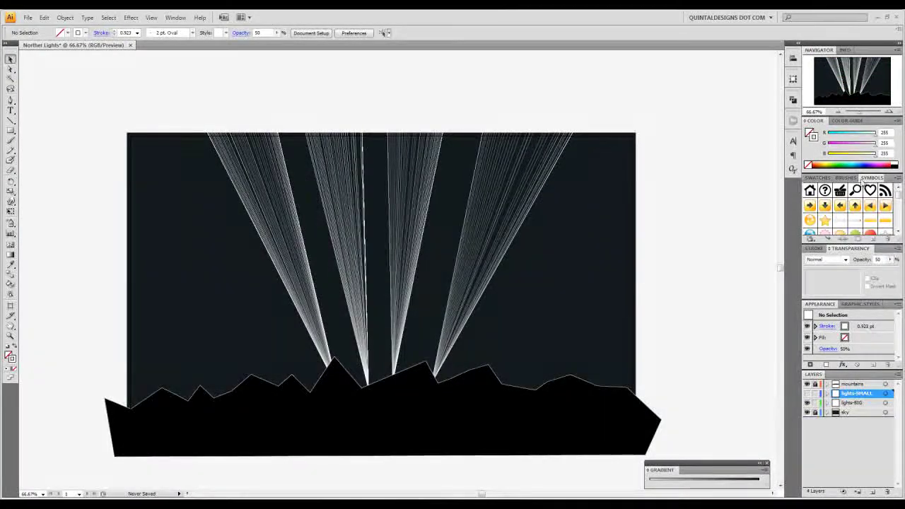
pyautogui.hotkey('ctrl', '+')
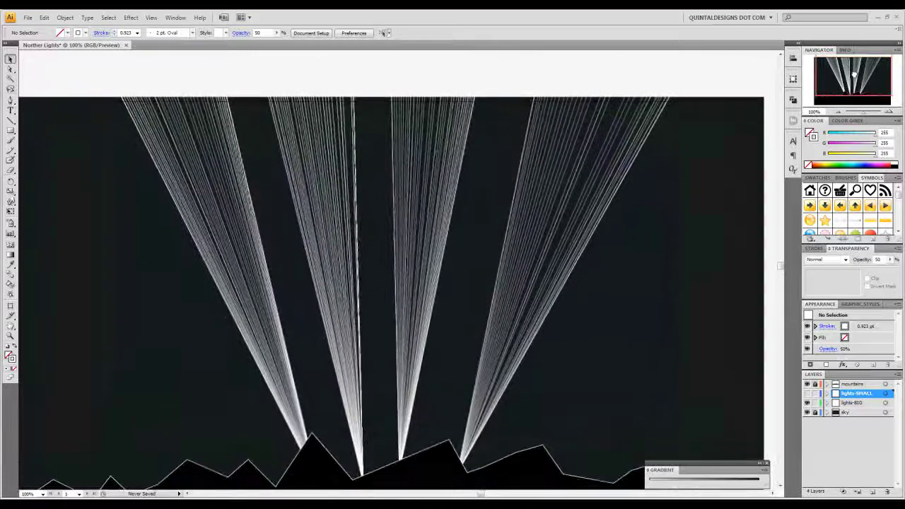
pyautogui.click(862, 403)
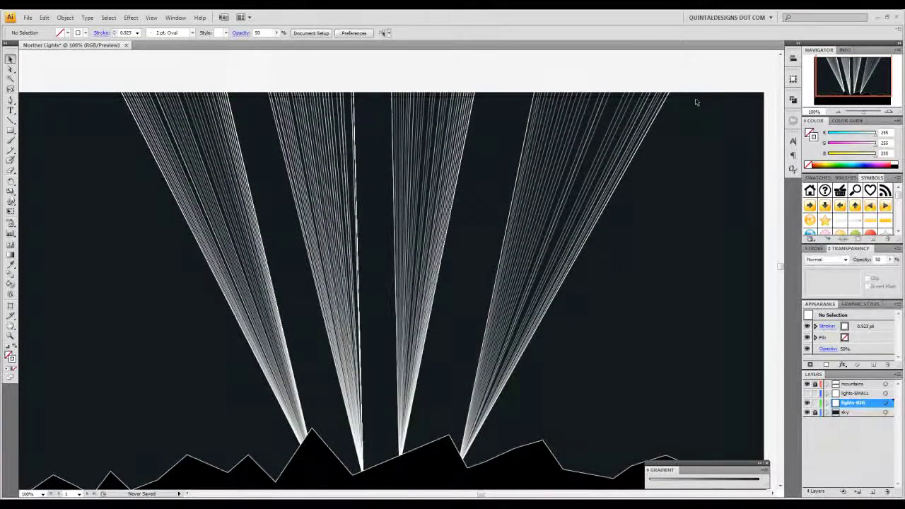
# - Expand the rightmost beam's strokes into a filled-shape group with Fill and Stroke checked
pyautogui.moveTo(700, 171); pyautogui.dragTo(476, 301)
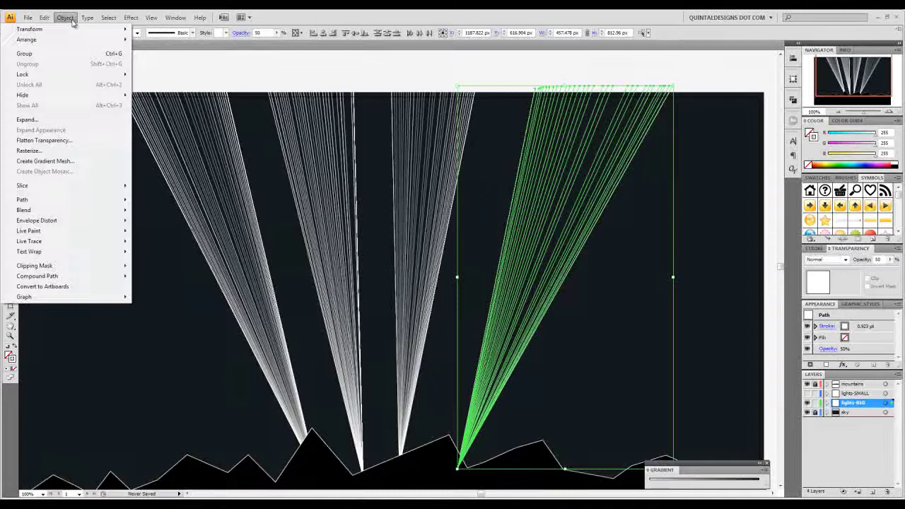
pyautogui.click(61, 124)
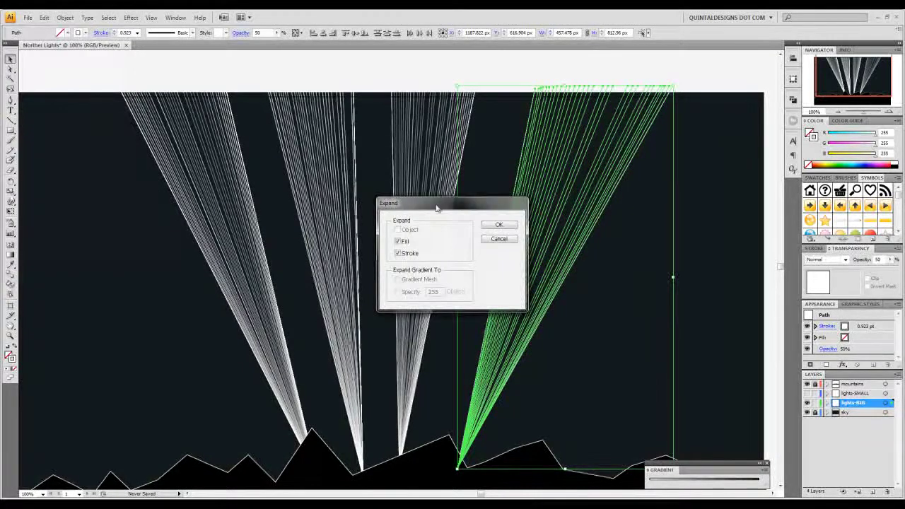
pyautogui.click(498, 227)
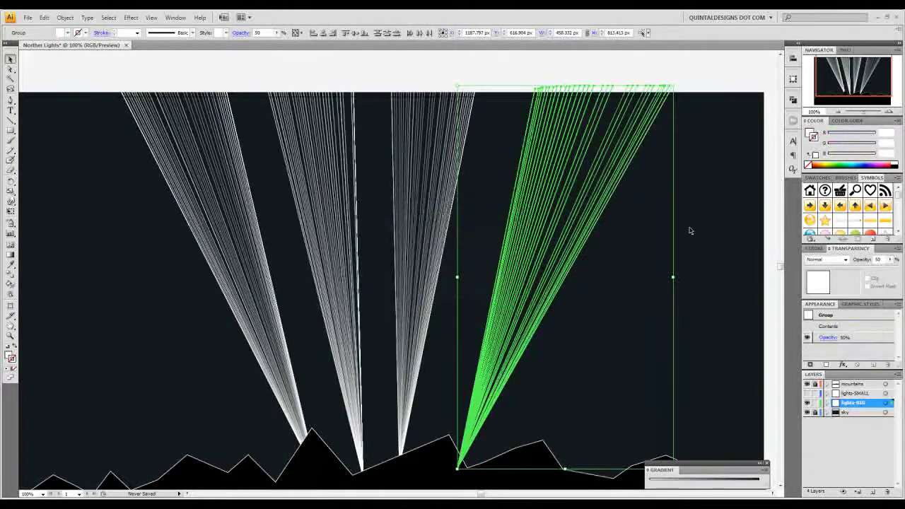
pyautogui.click(714, 159)
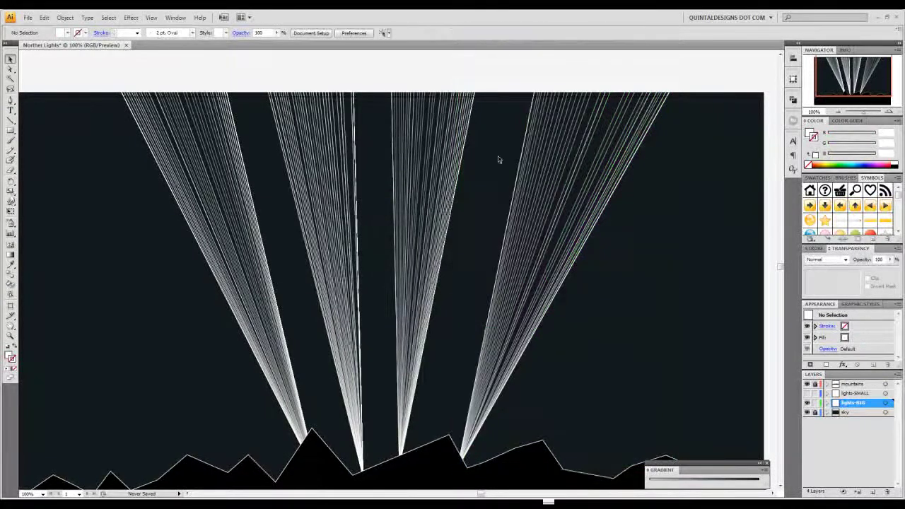
pyautogui.moveTo(503, 185); pyautogui.dragTo(606, 226)
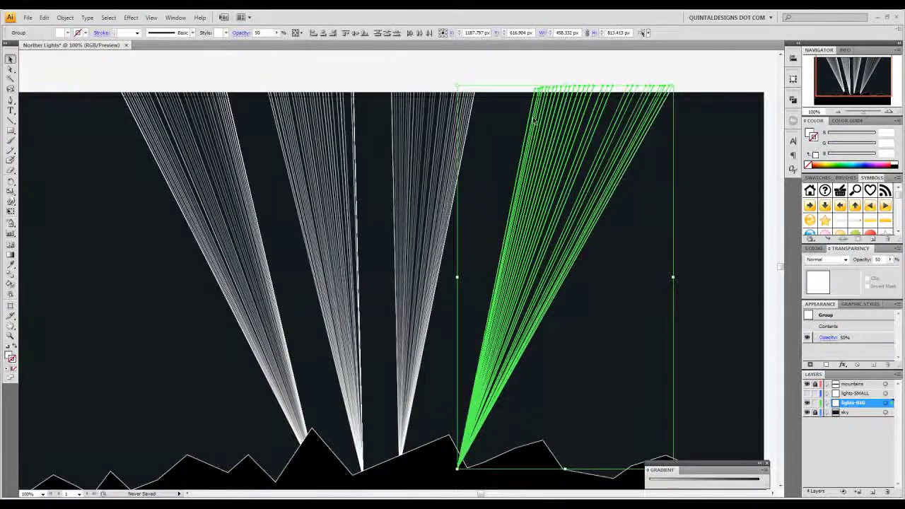
# - Apply Roughen to the rightmost beam at Size 4 px Absolute, Detail 10, Corner points
pyautogui.click(131, 17)
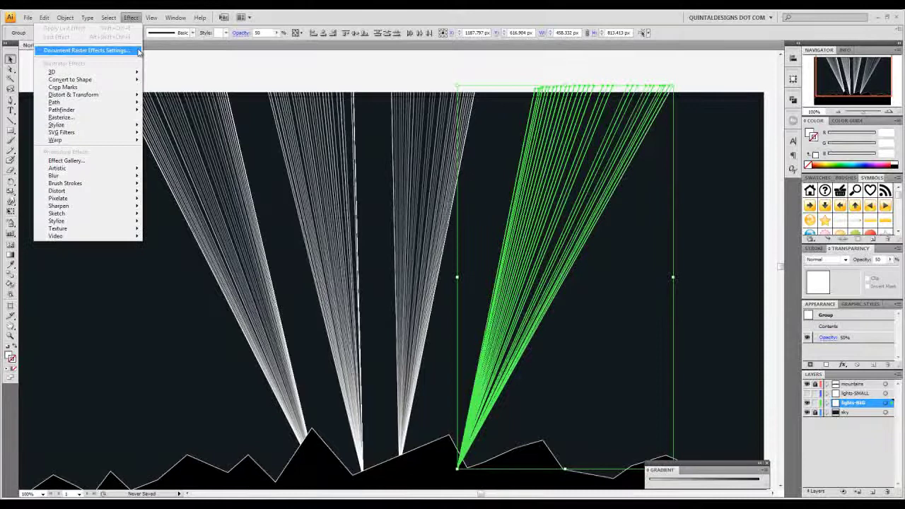
pyautogui.moveTo(118, 97)
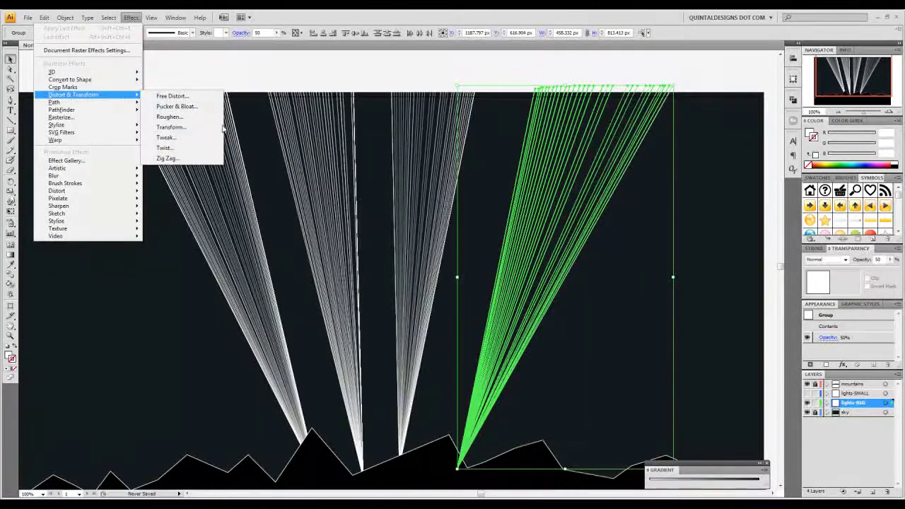
pyautogui.click(202, 117)
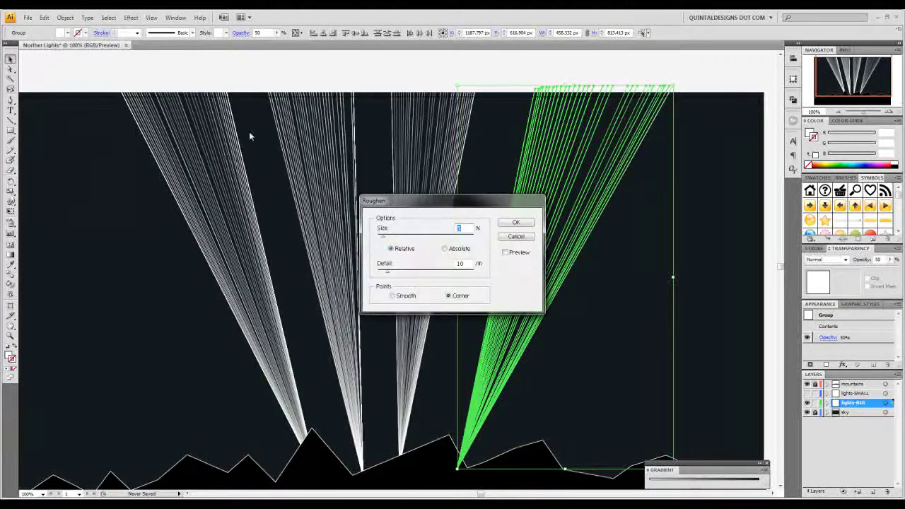
pyautogui.moveTo(441, 216); pyautogui.dragTo(273, 123)
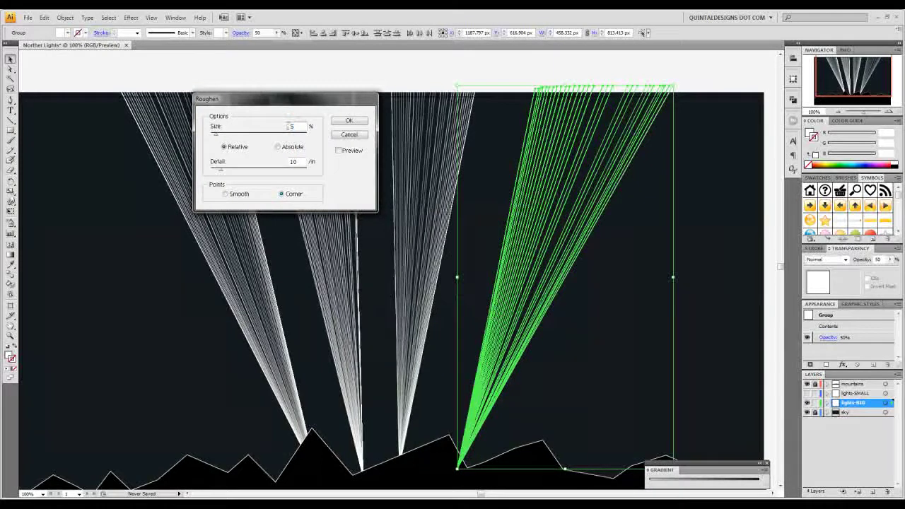
pyautogui.doubleClick(288, 126)
pyautogui.write('4')
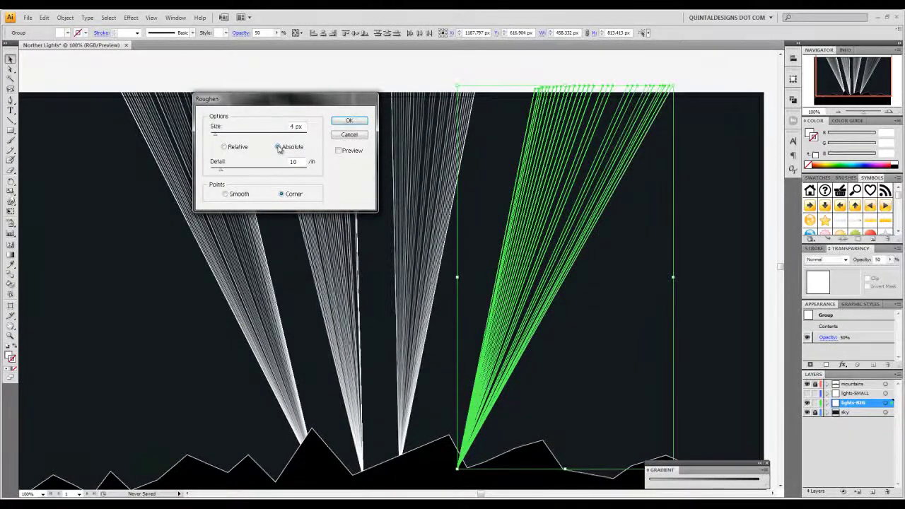
pyautogui.click(338, 150)
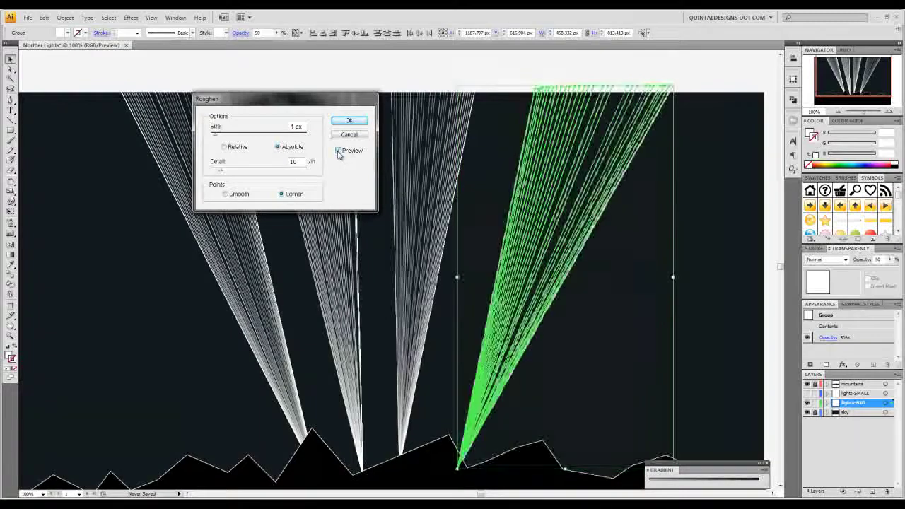
pyautogui.click(351, 123)
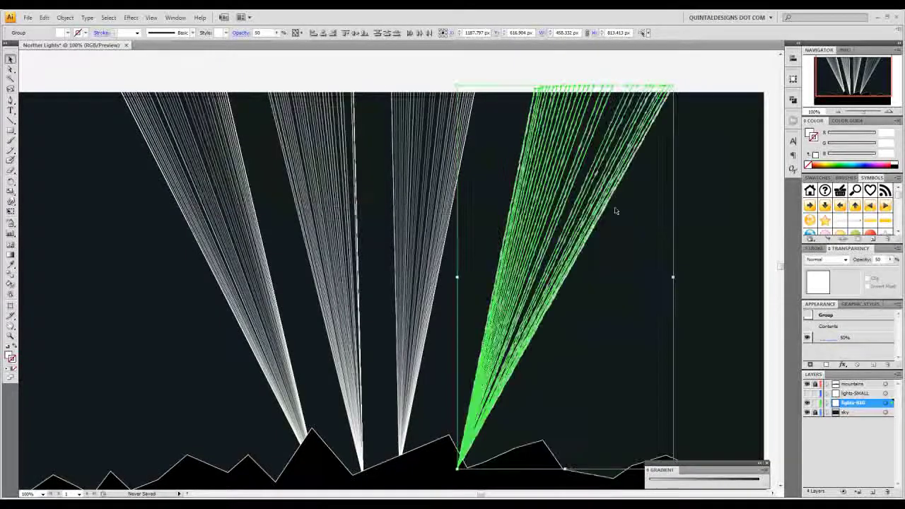
pyautogui.click(691, 227)
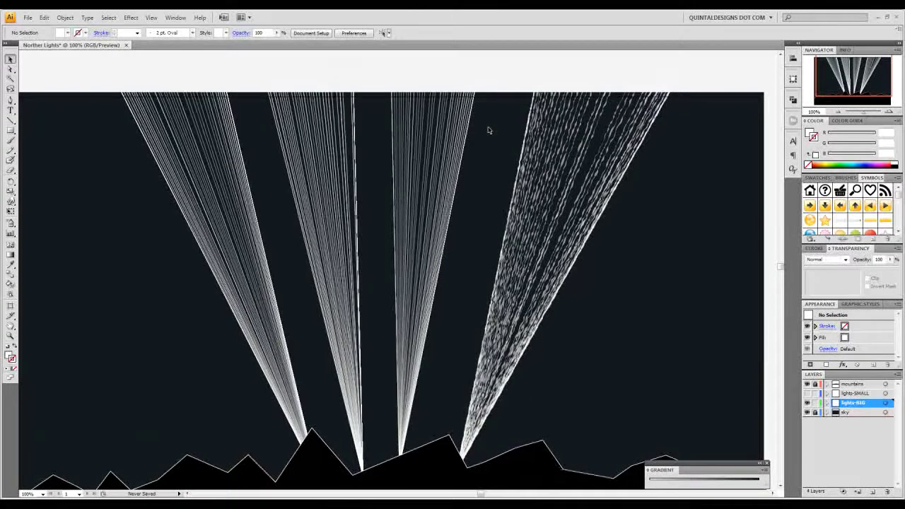
# - Expand the three left beams' strokes into filled outlines
pyautogui.moveTo(493, 128); pyautogui.dragTo(141, 308)
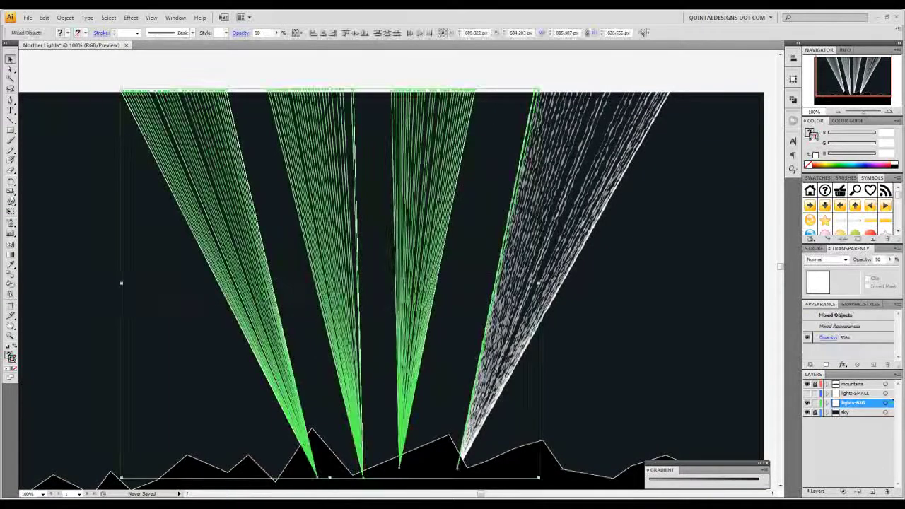
pyautogui.moveTo(470, 173); pyautogui.dragTo(89, 226)
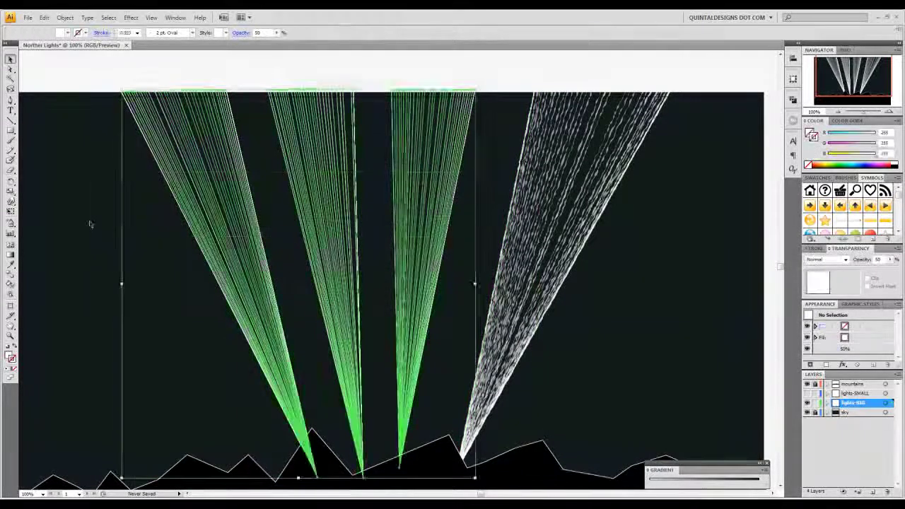
pyautogui.click(64, 17)
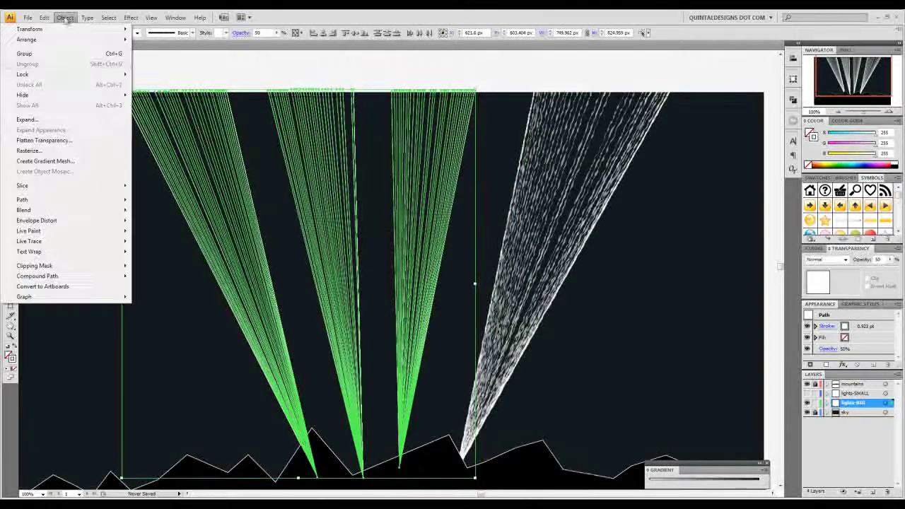
pyautogui.click(63, 118)
pyautogui.press('Return')
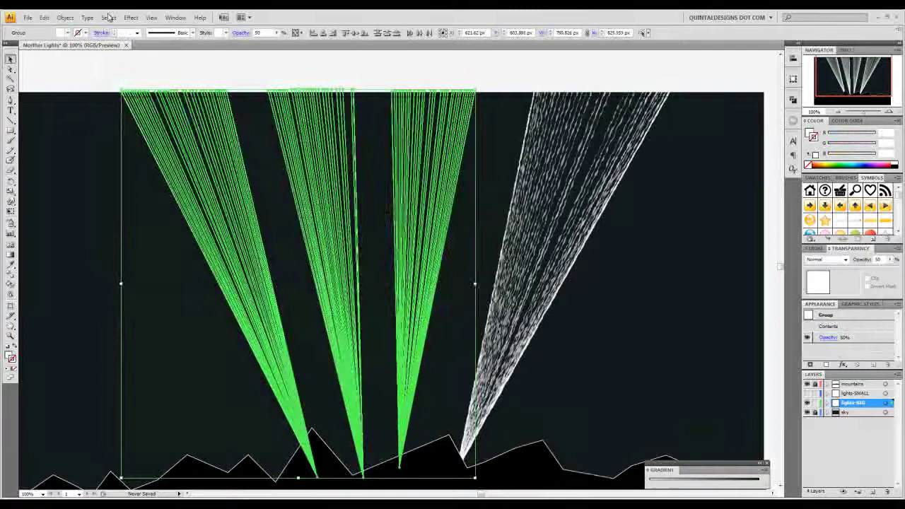
# - Try a default Roughen on the three left beams, then undo it as too heavy
pyautogui.click(130, 17)
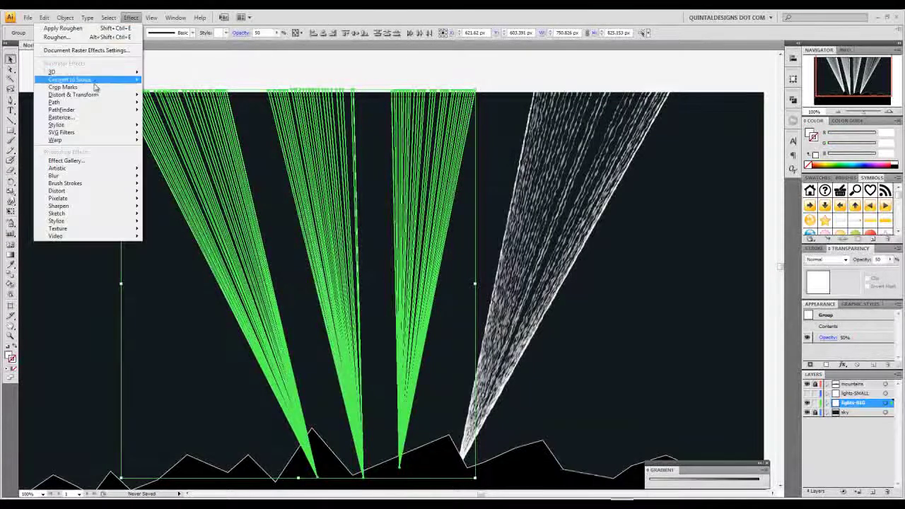
pyautogui.moveTo(131, 96)
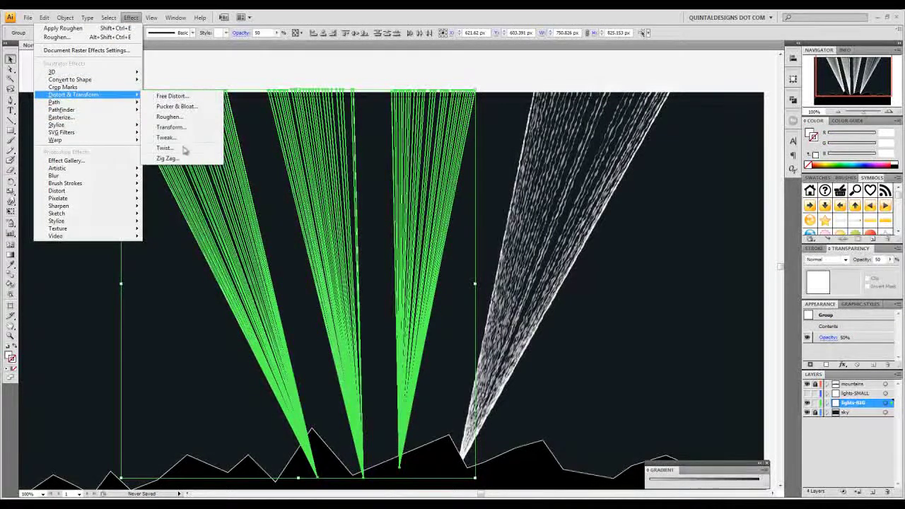
pyautogui.click(192, 117)
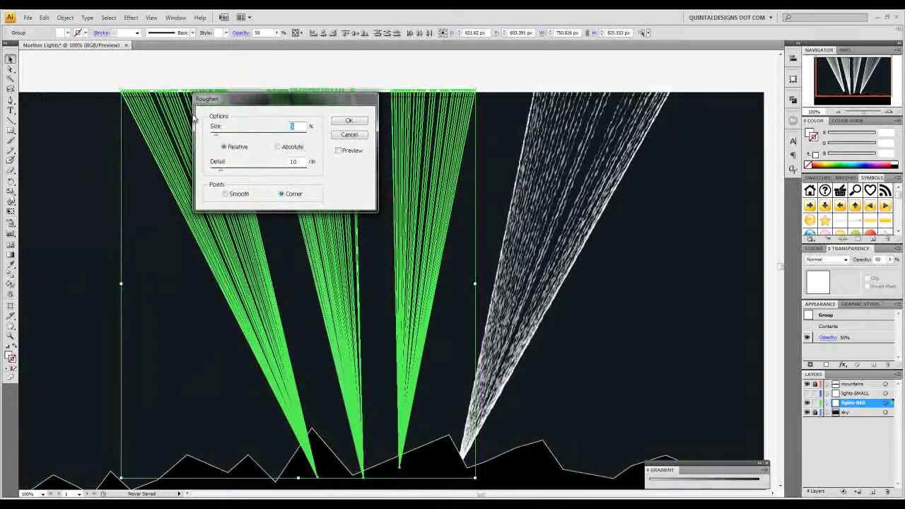
pyautogui.press('Return')
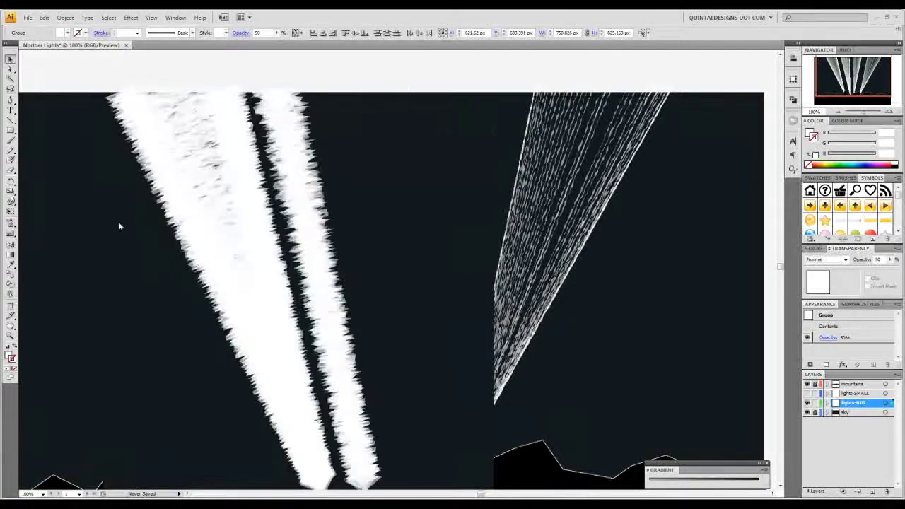
pyautogui.click(119, 225)
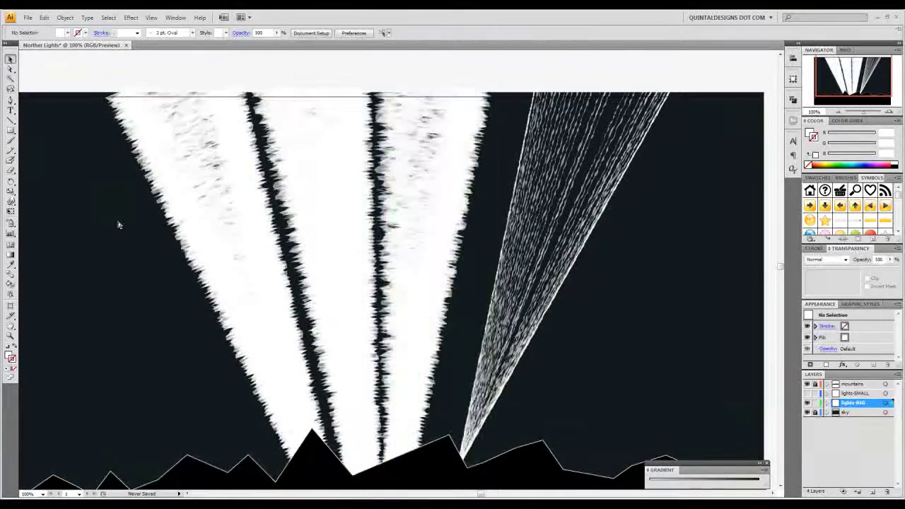
pyautogui.hotkey('ctrl', 'z')
pyautogui.hotkey('ctrl', 'z')
pyautogui.click(119, 225)
pyautogui.click(208, 191)
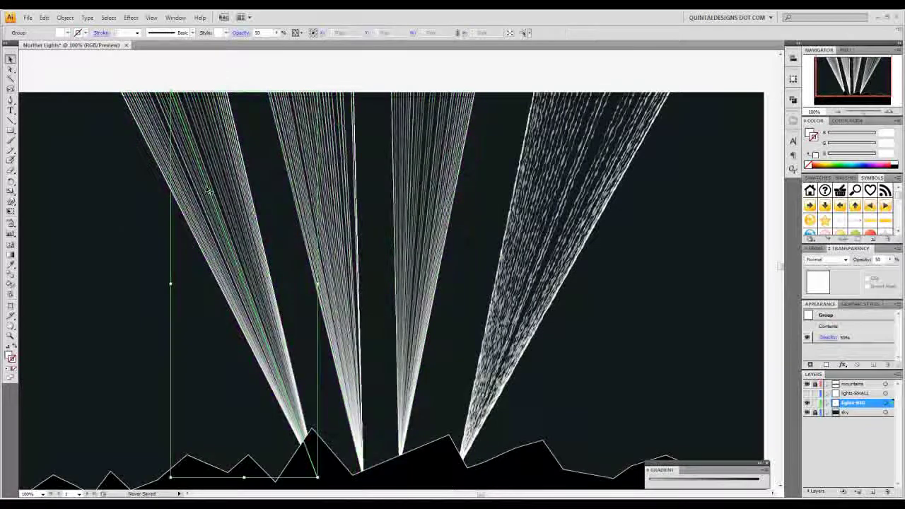
pyautogui.moveTo(135, 196); pyautogui.dragTo(281, 217)
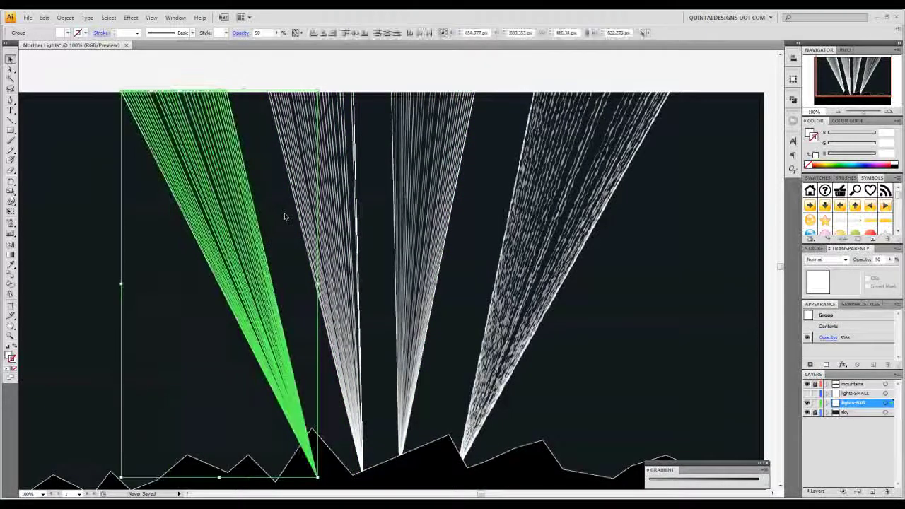
pyautogui.click(131, 17)
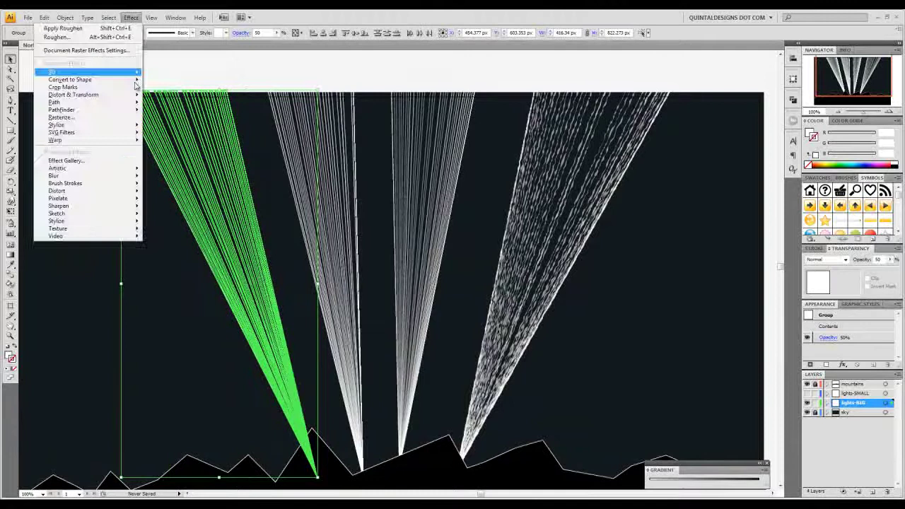
pyautogui.moveTo(114, 97)
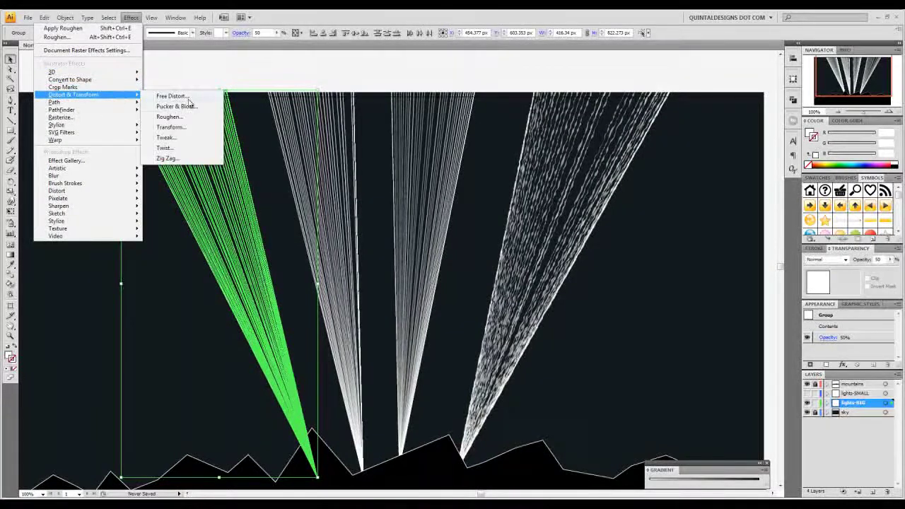
pyautogui.click(63, 28)
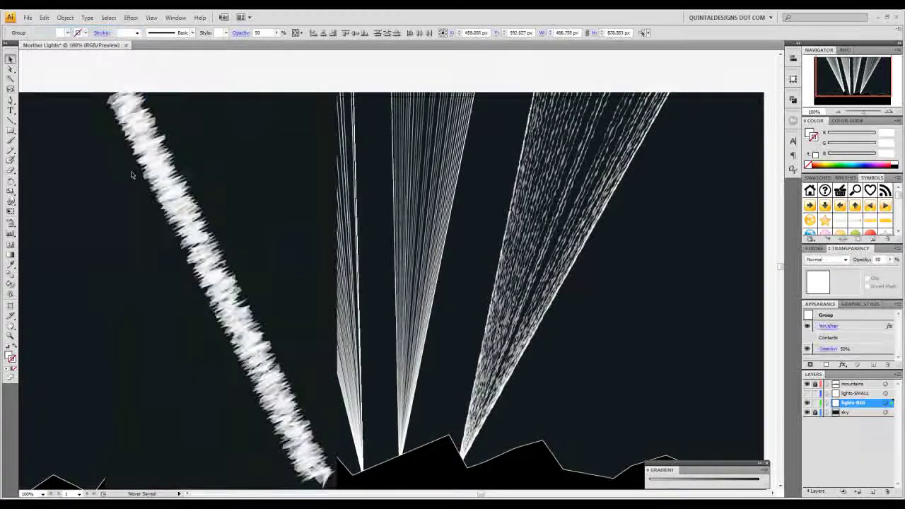
pyautogui.hotkey('ctrl', 'z')
pyautogui.moveTo(132, 172); pyautogui.dragTo(269, 209)
pyautogui.click(131, 17)
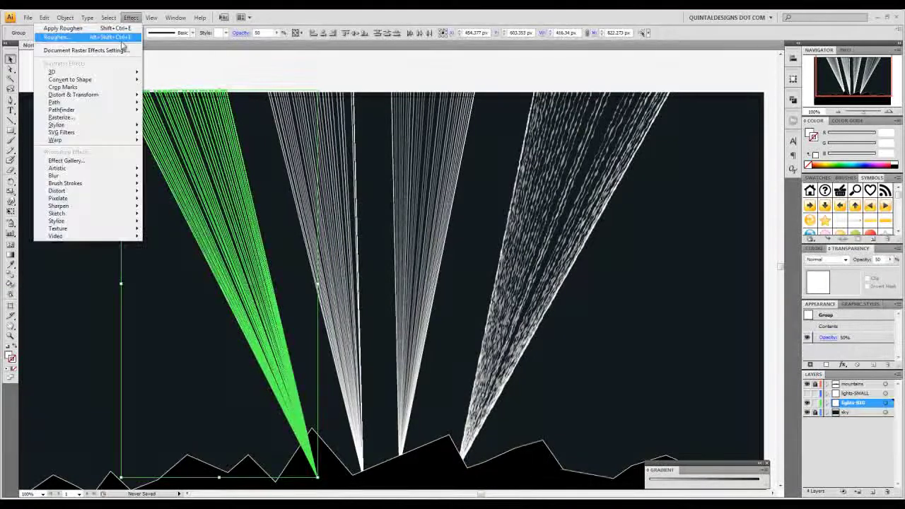
pyautogui.click(77, 36)
pyautogui.click(277, 147)
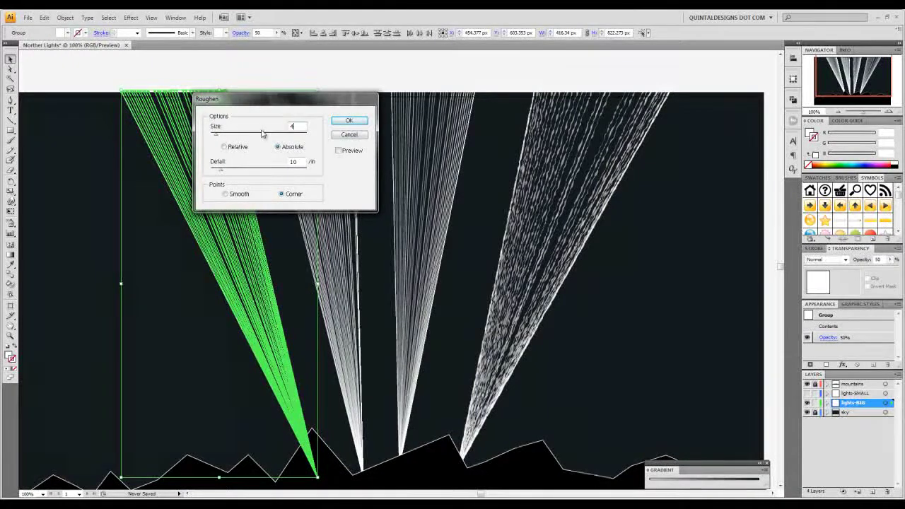
pyautogui.click(348, 120)
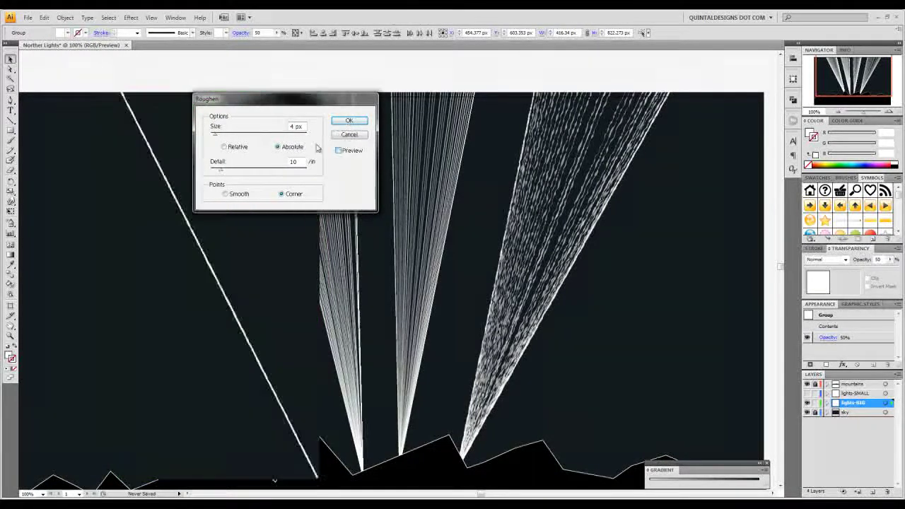
pyautogui.click(284, 209)
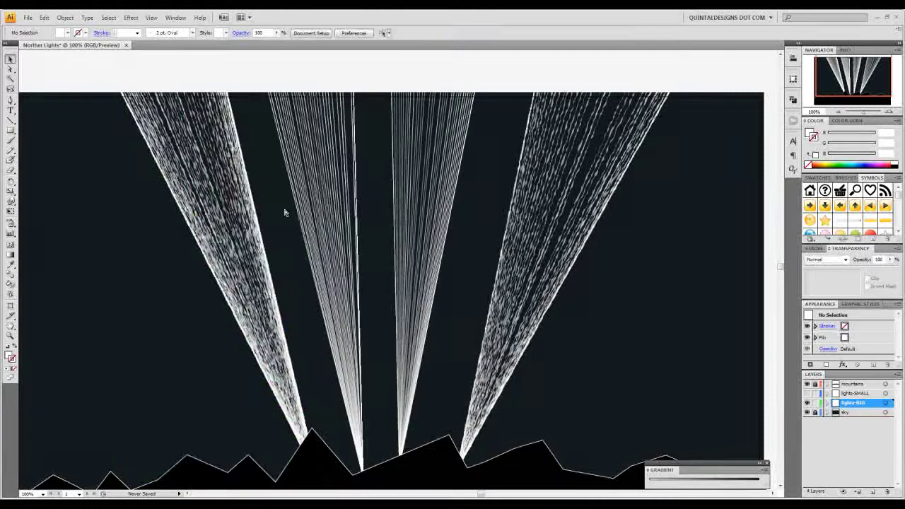
pyautogui.hotkey('ctrl', 'z')
pyautogui.hotkey('ctrl', 'z')
pyautogui.hotkey('ctrl', 'z')
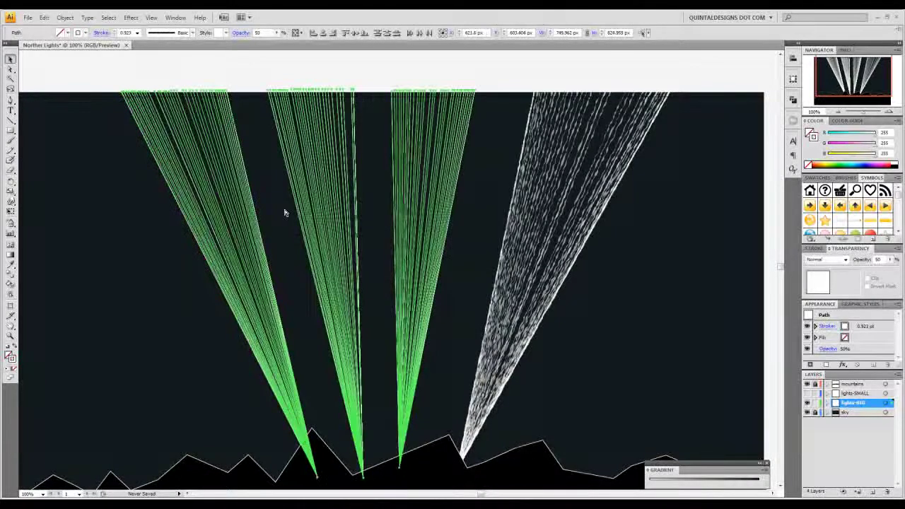
# - Expand the three left beams into filled shapes
pyautogui.click(81, 195)
pyautogui.moveTo(81, 194); pyautogui.dragTo(466, 233)
pyautogui.click(64, 20)
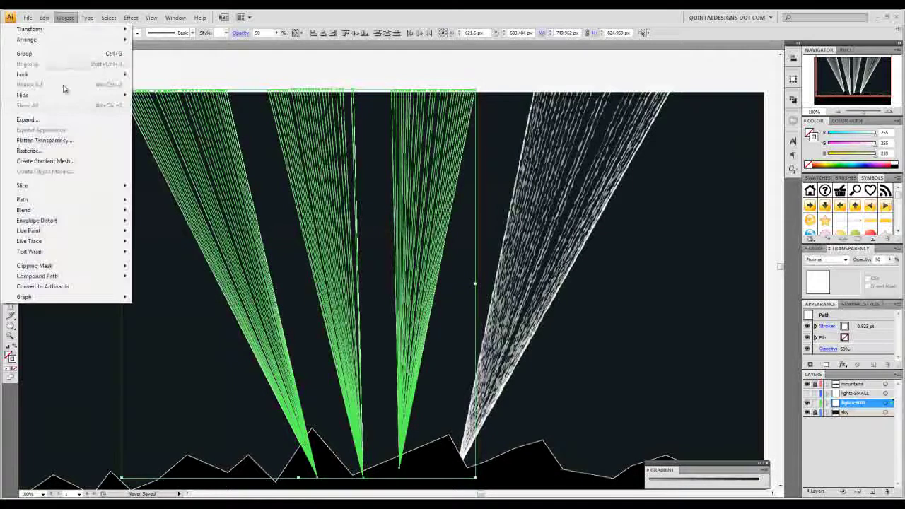
pyautogui.click(56, 121)
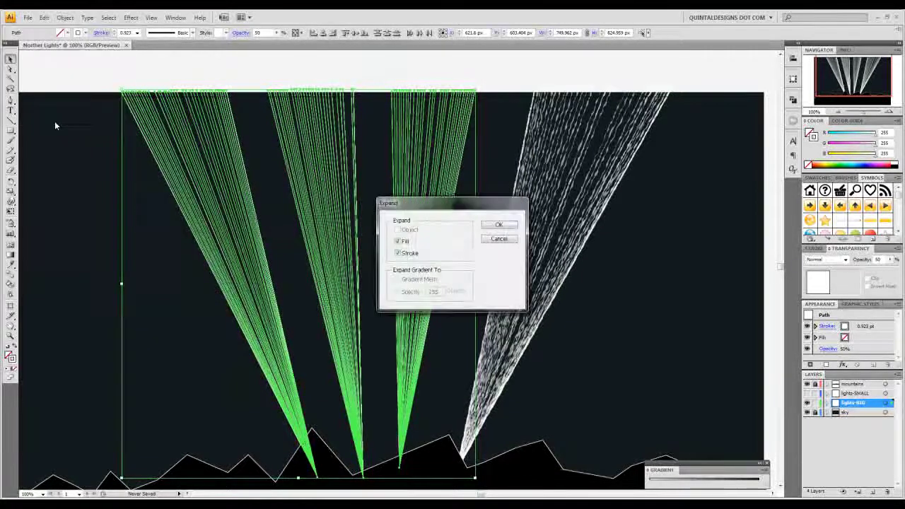
pyautogui.press('Return')
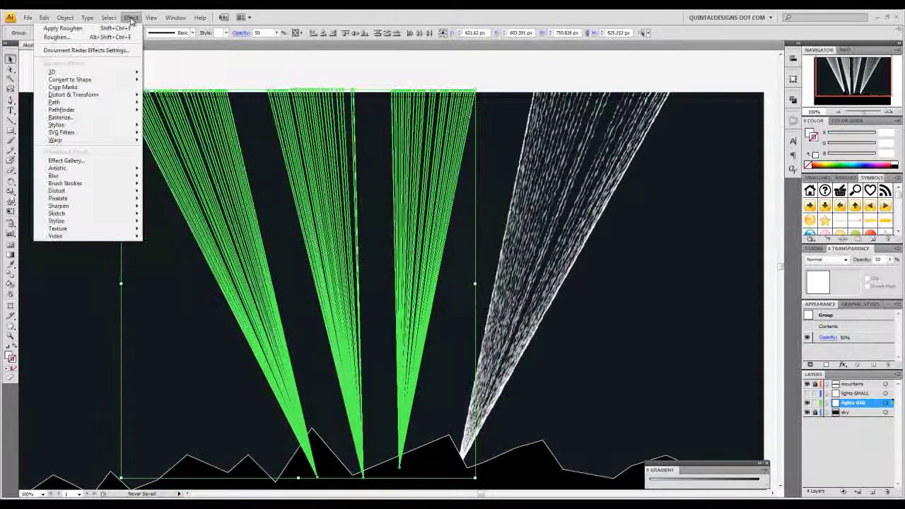
# - Reapply the last Roughen effect to the three beams and deselect them
pyautogui.click(131, 18)
pyautogui.click(101, 29)
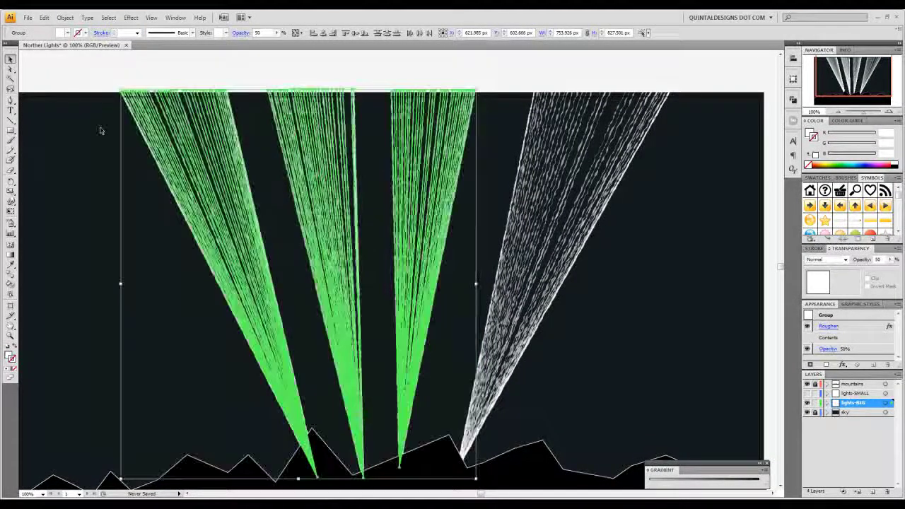
pyautogui.click(101, 133)
pyautogui.scroll(1, 471, 259)
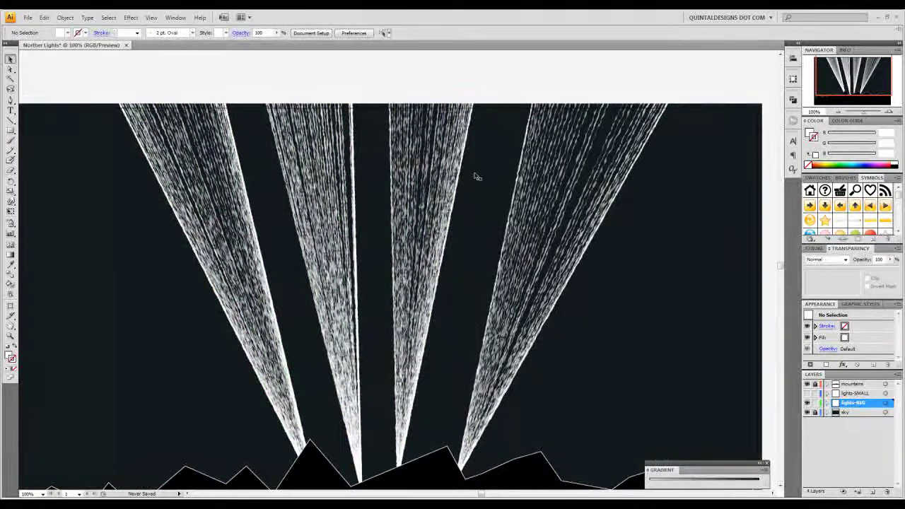
pyautogui.moveTo(546, 309)
pyautogui.mouseDown()
pyautogui.moveTo(543, 302)
pyautogui.moveTo(550, 312)
pyautogui.mouseUp()
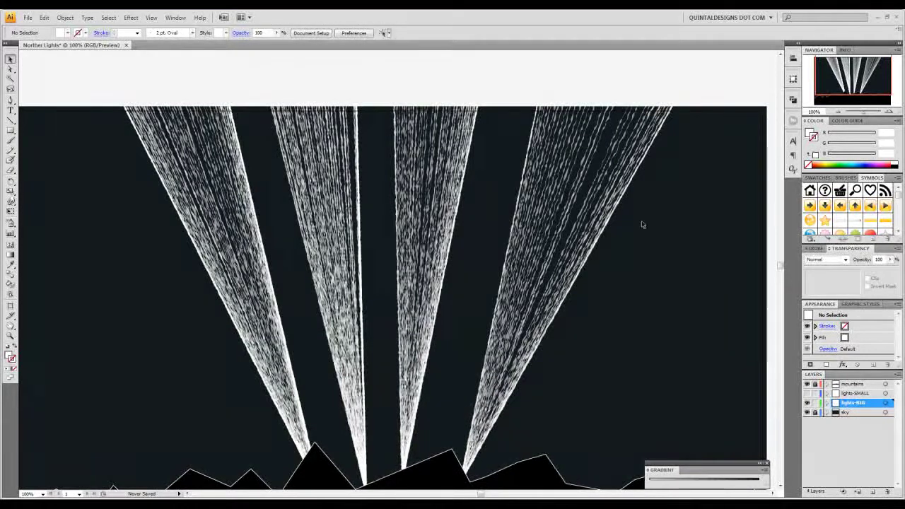
# - Ungroup the second beam from the left, then clear the selection
pyautogui.moveTo(642, 225); pyautogui.dragTo(493, 309)
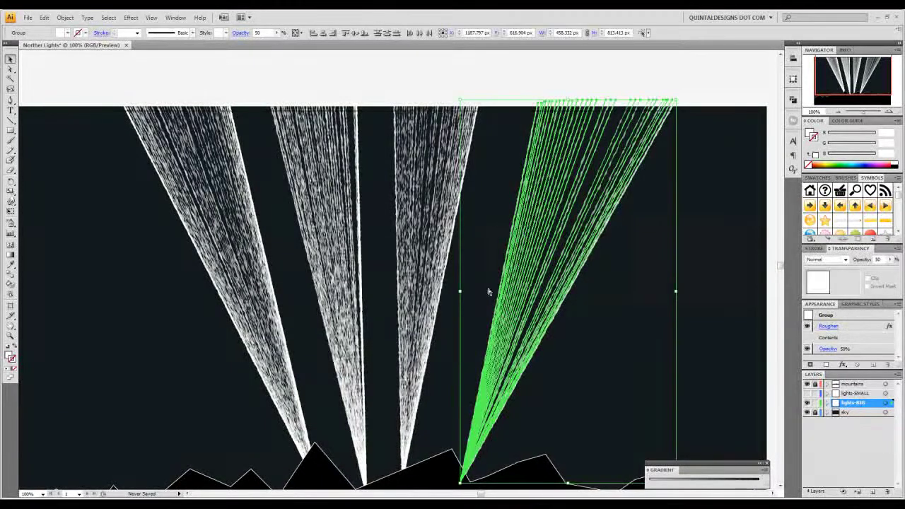
pyautogui.moveTo(488, 191); pyautogui.dragTo(388, 277)
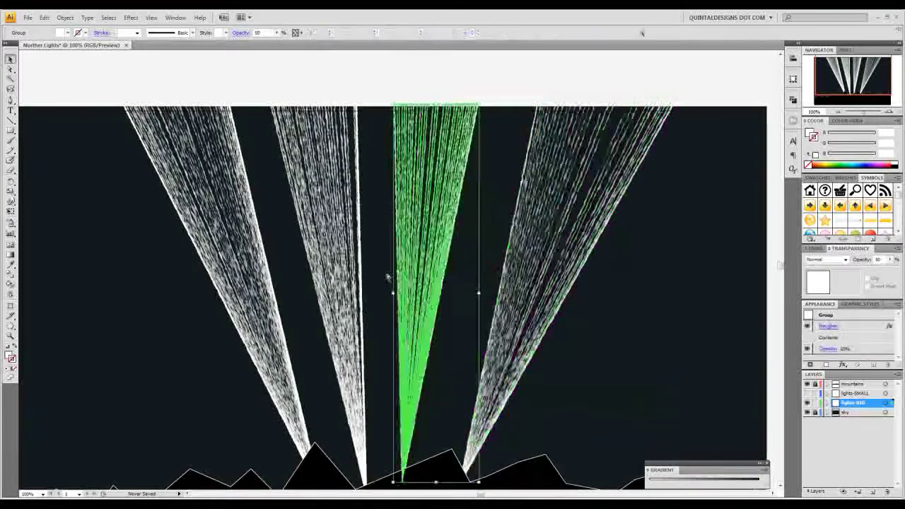
pyautogui.moveTo(365, 191); pyautogui.dragTo(345, 212)
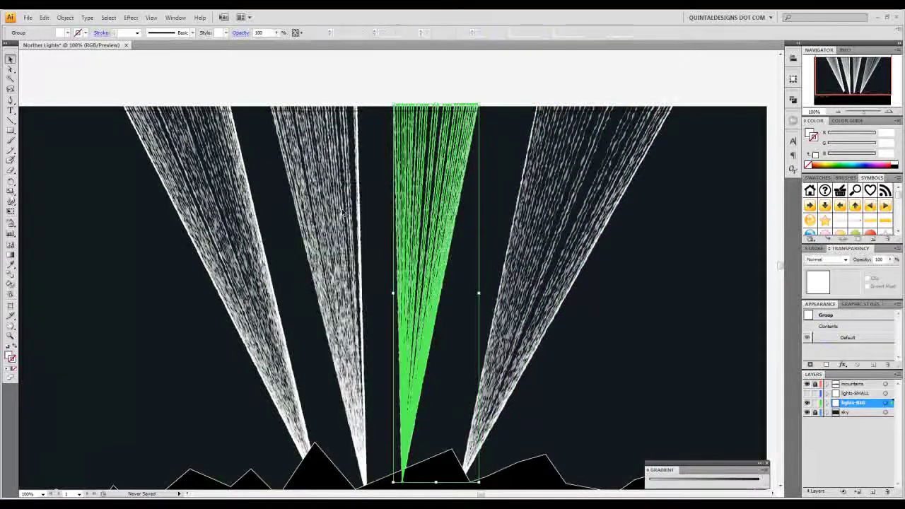
pyautogui.click(345, 212)
pyautogui.rightClick(340, 202)
pyautogui.click(365, 241)
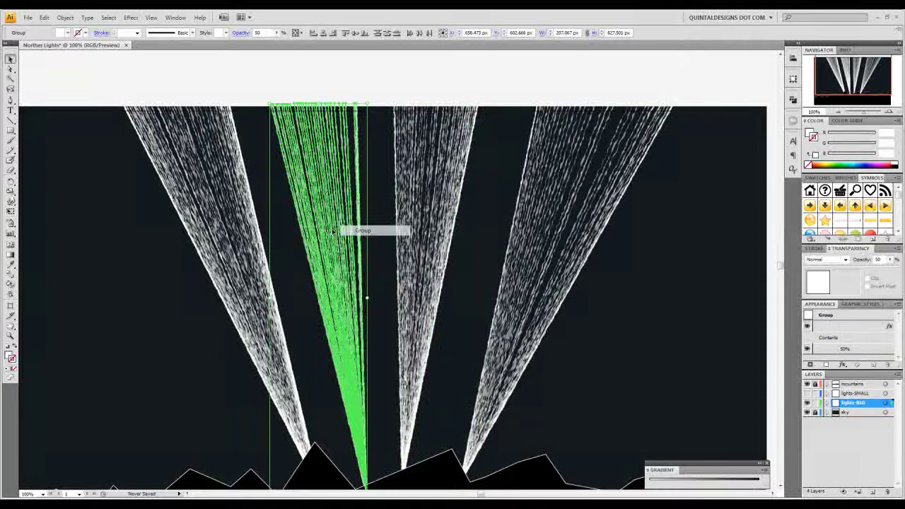
pyautogui.click(205, 241)
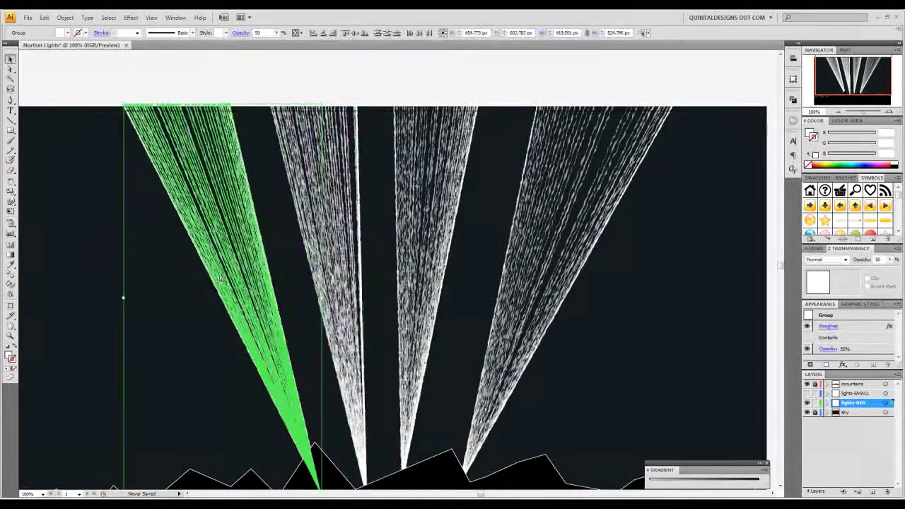
pyautogui.click(488, 287)
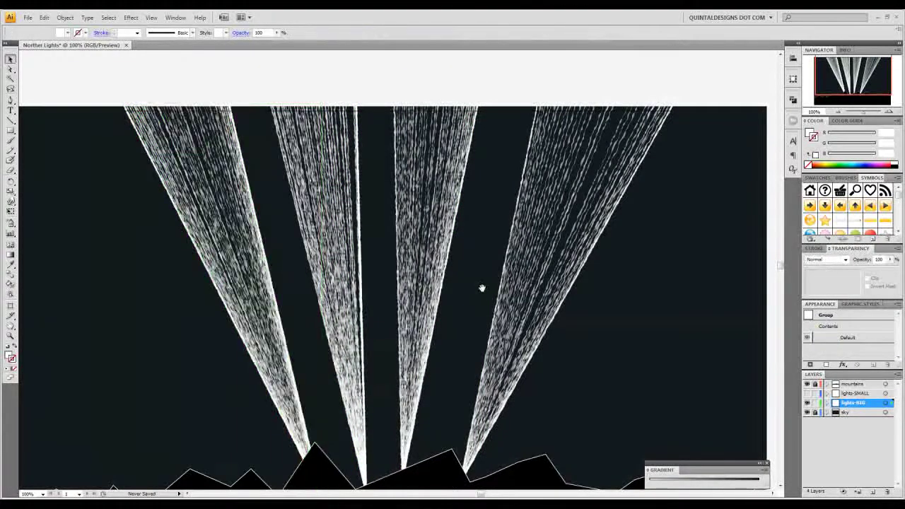
pyautogui.moveTo(430, 284); pyautogui.dragTo(416, 283)
# - Select all four beams and apply a gradient from the Gradient panel
pyautogui.scroll(-1, 414, 269)
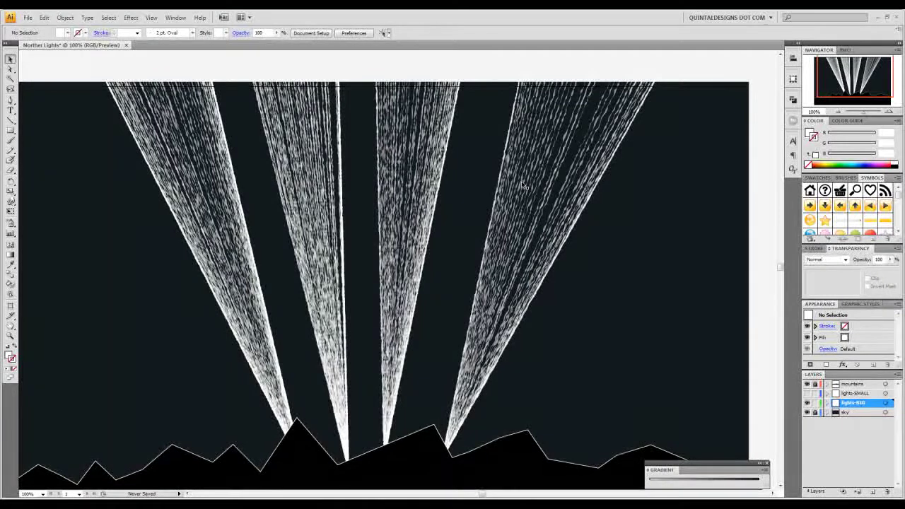
pyautogui.moveTo(720, 177); pyautogui.dragTo(93, 295)
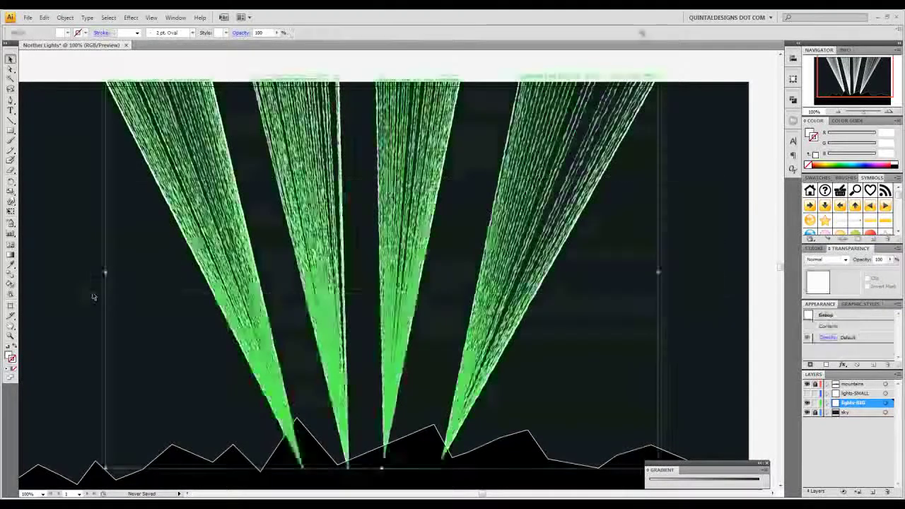
pyautogui.moveTo(702, 463); pyautogui.dragTo(691, 223)
pyautogui.moveTo(756, 248); pyautogui.dragTo(756, 306)
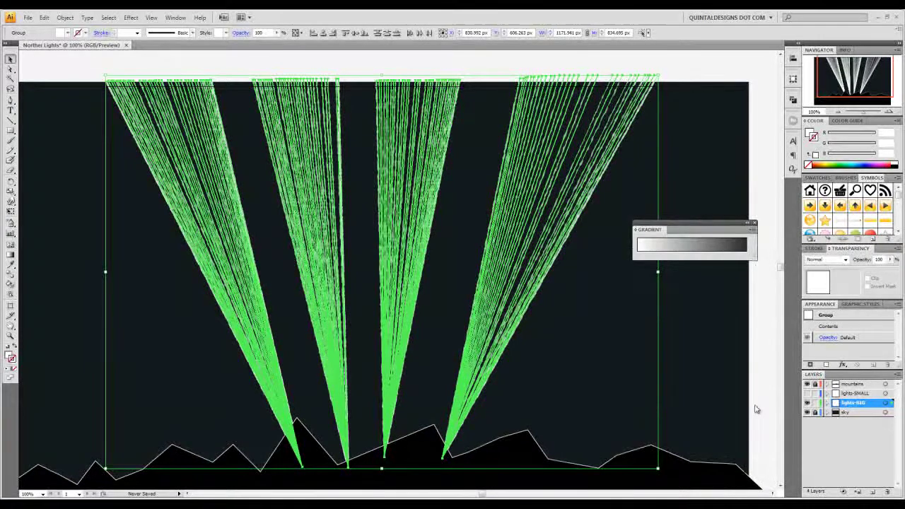
pyautogui.click(681, 248)
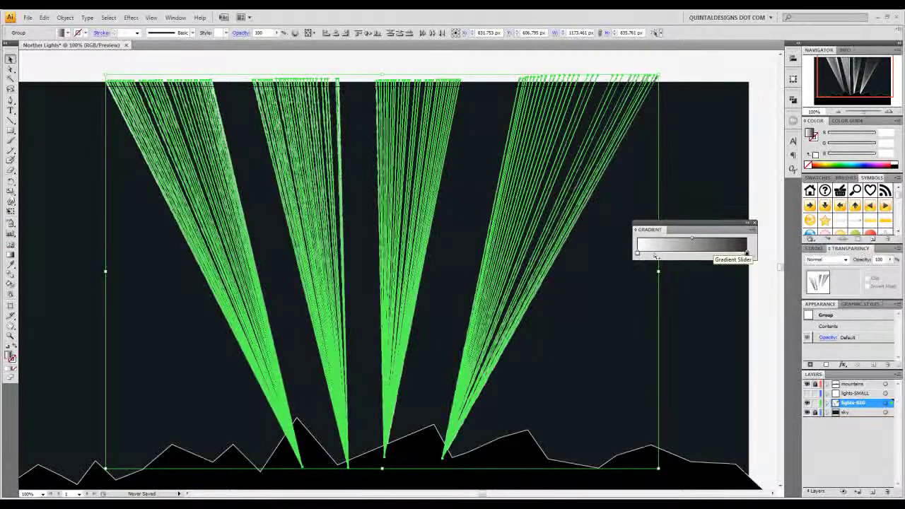
# - Set the first gradient stop to bright blue, RGB R0 G171 B255
pyautogui.doubleClick(638, 256)
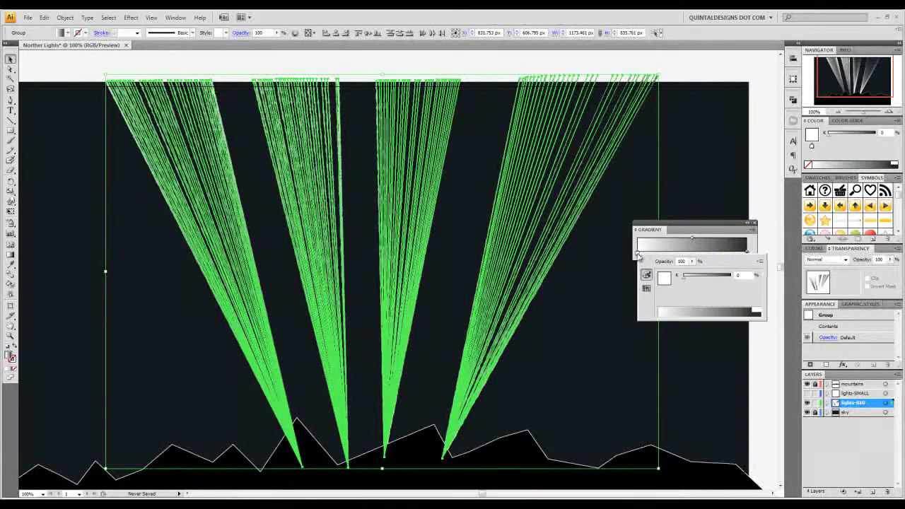
pyautogui.click(760, 264)
pyautogui.click(778, 280)
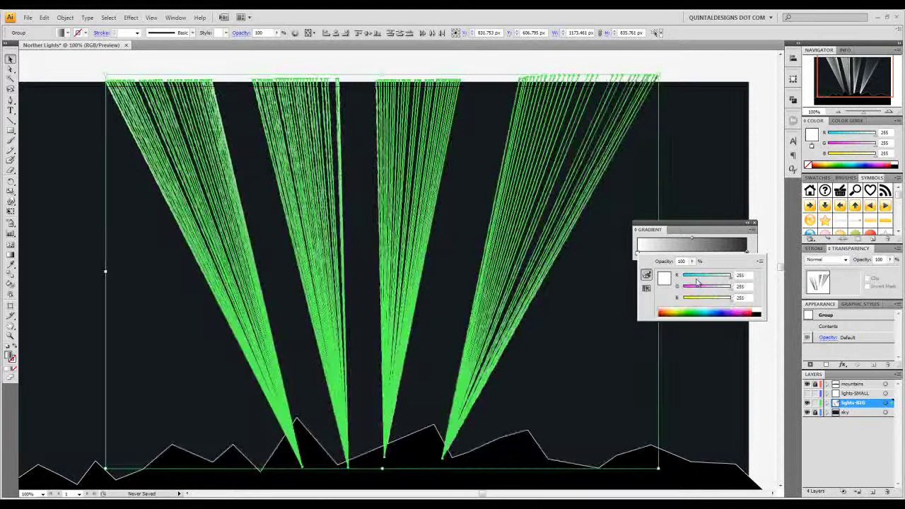
pyautogui.moveTo(697, 281); pyautogui.dragTo(683, 282)
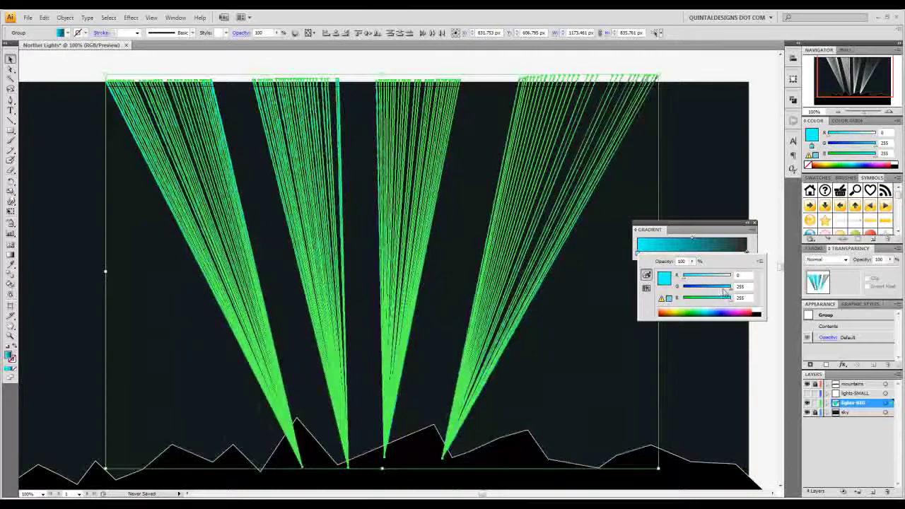
pyautogui.moveTo(725, 291); pyautogui.dragTo(716, 292)
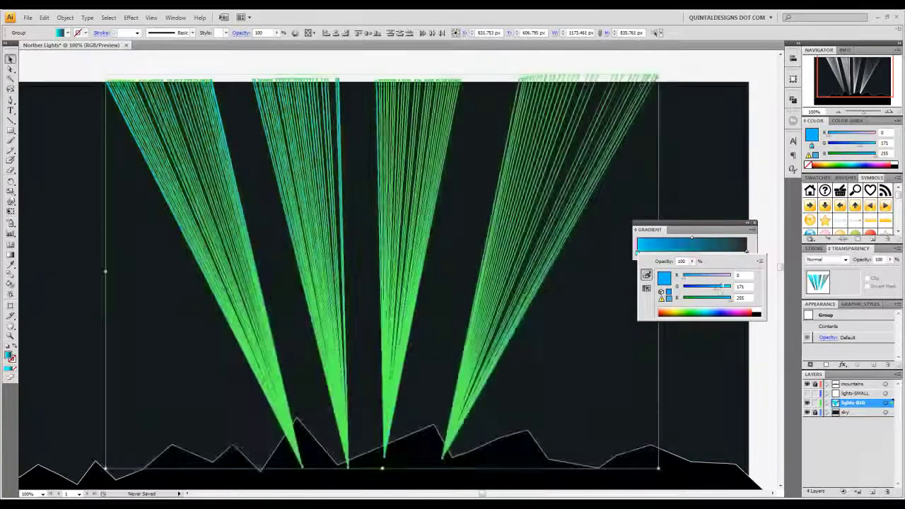
# - Change the gradient's black end stop to RGB green (R0 G150 B0) and deselect
pyautogui.click(748, 255)
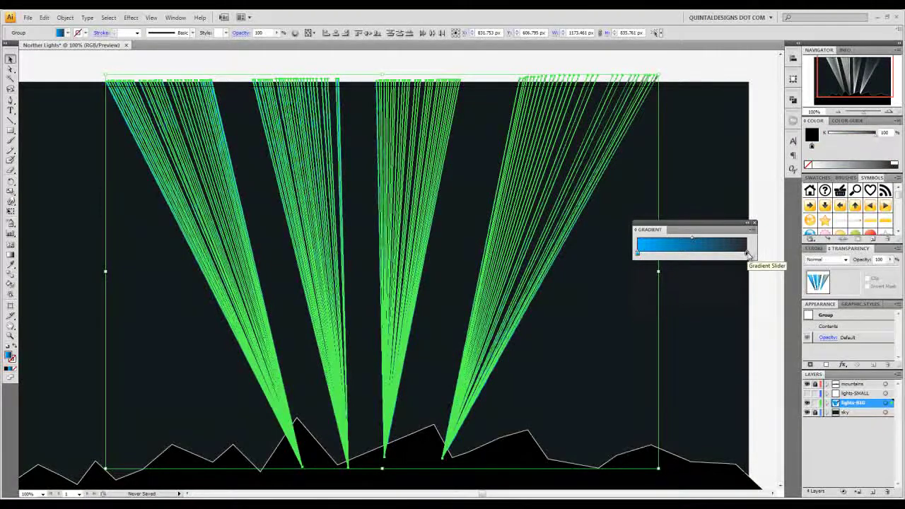
pyautogui.doubleClick(748, 255)
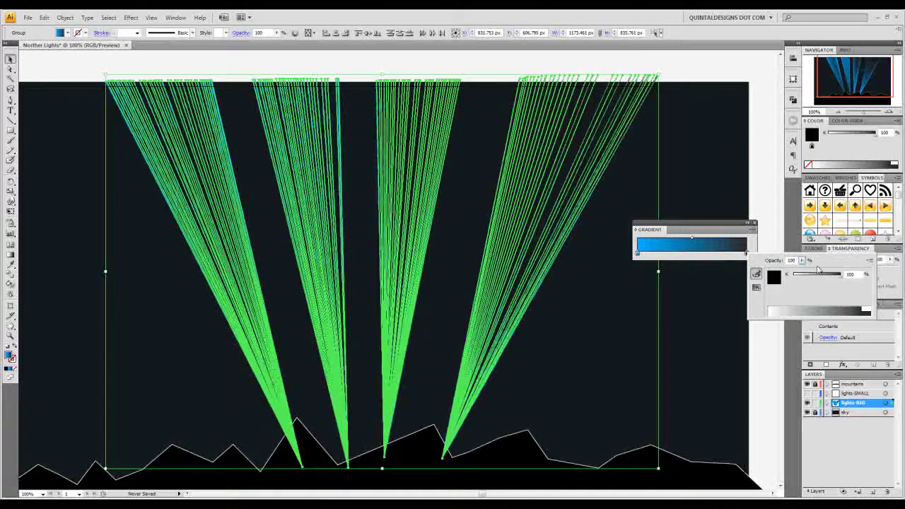
pyautogui.click(870, 261)
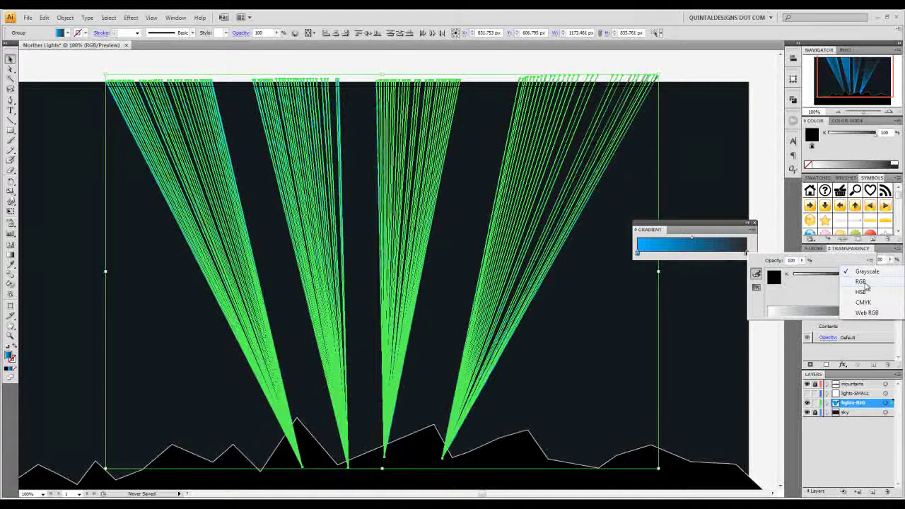
pyautogui.click(863, 282)
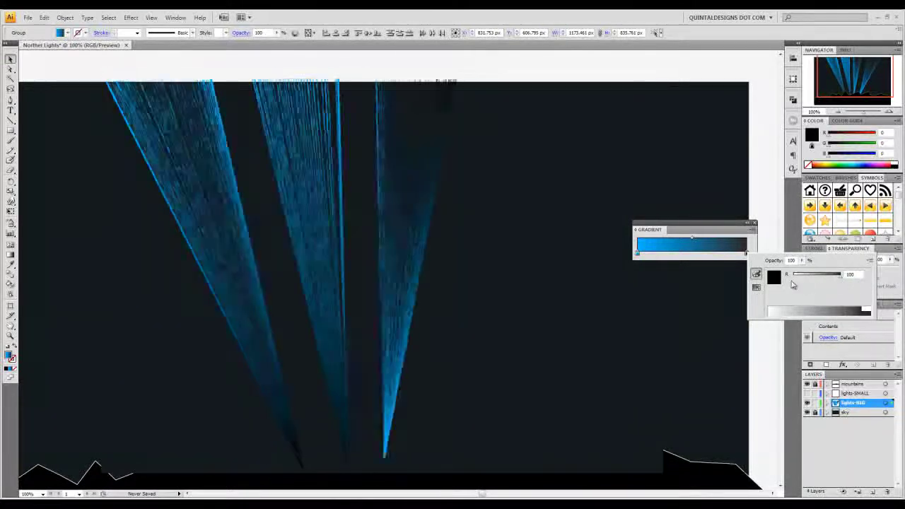
pyautogui.moveTo(798, 290); pyautogui.dragTo(817, 290)
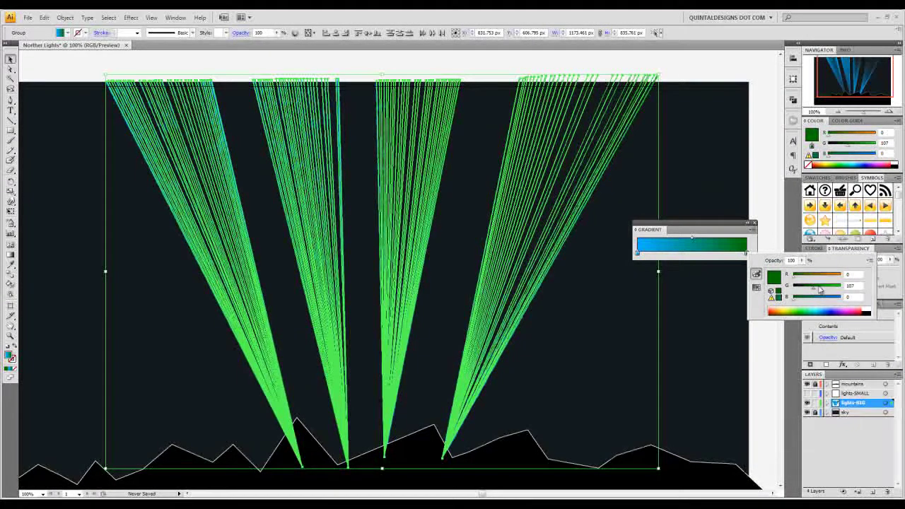
pyautogui.moveTo(820, 289); pyautogui.dragTo(821, 290)
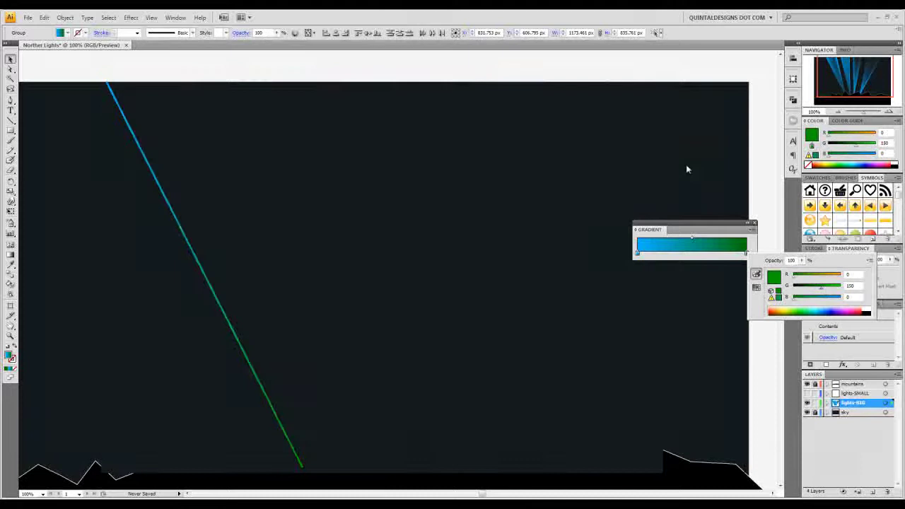
pyautogui.click(677, 166)
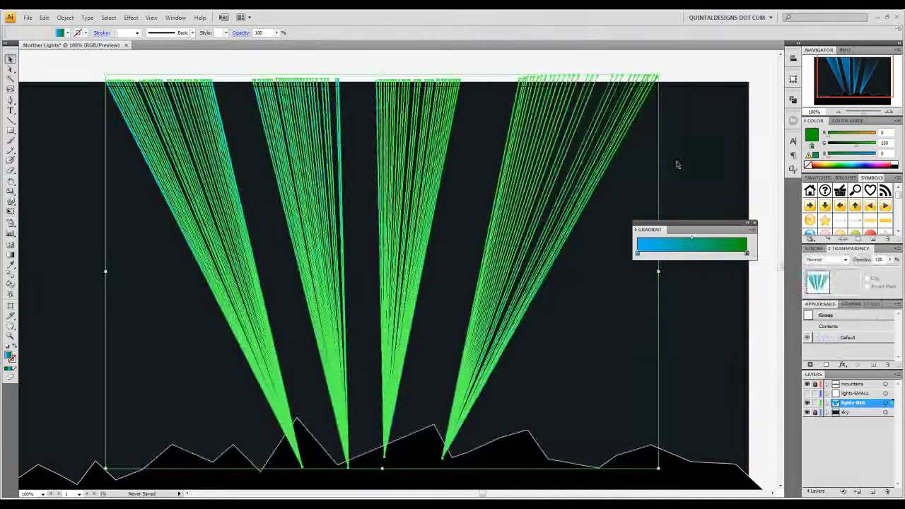
pyautogui.hscroll(2, 556, 203)
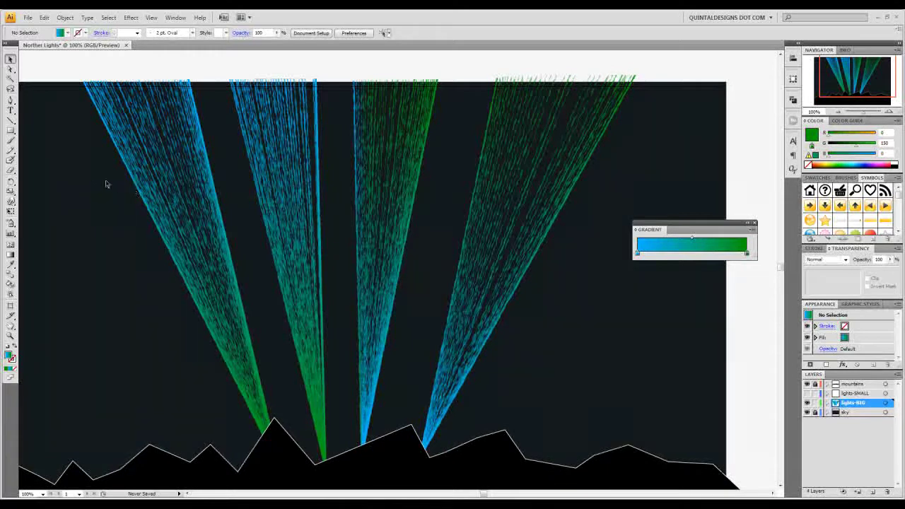
# - Drag the gradient from the beam tops down to the mountains, then zoom out to 66.67%
pyautogui.moveTo(103, 179); pyautogui.dragTo(638, 320)
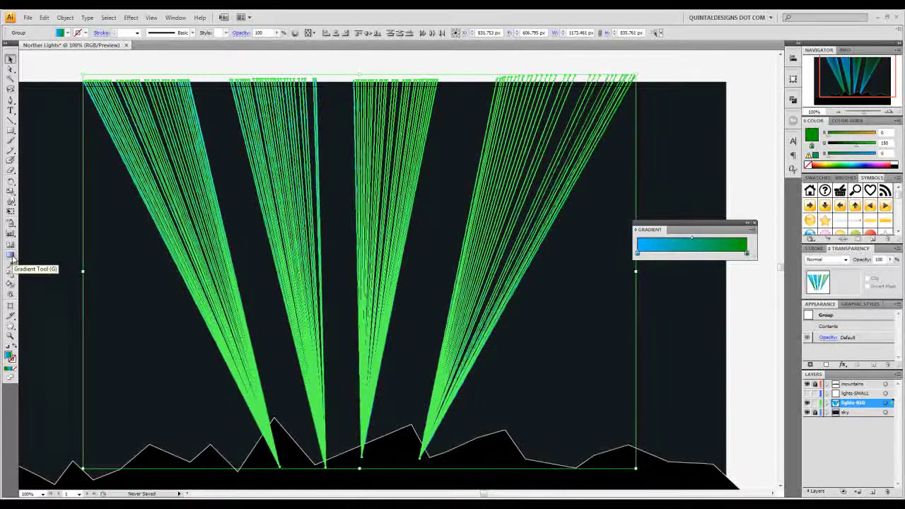
pyautogui.click(11, 256)
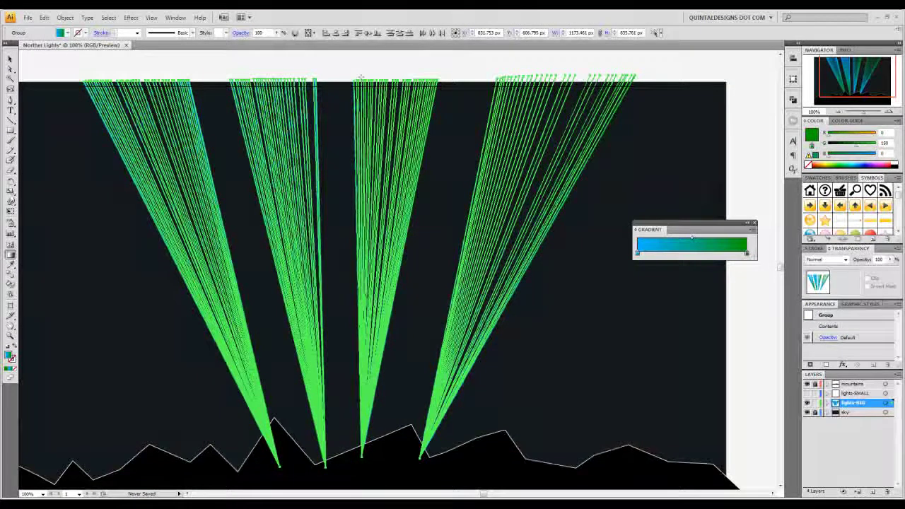
pyautogui.moveTo(361, 76)
pyautogui.mouseDown()
pyautogui.moveTo(342, 273)
pyautogui.moveTo(339, 461)
pyautogui.mouseUp()
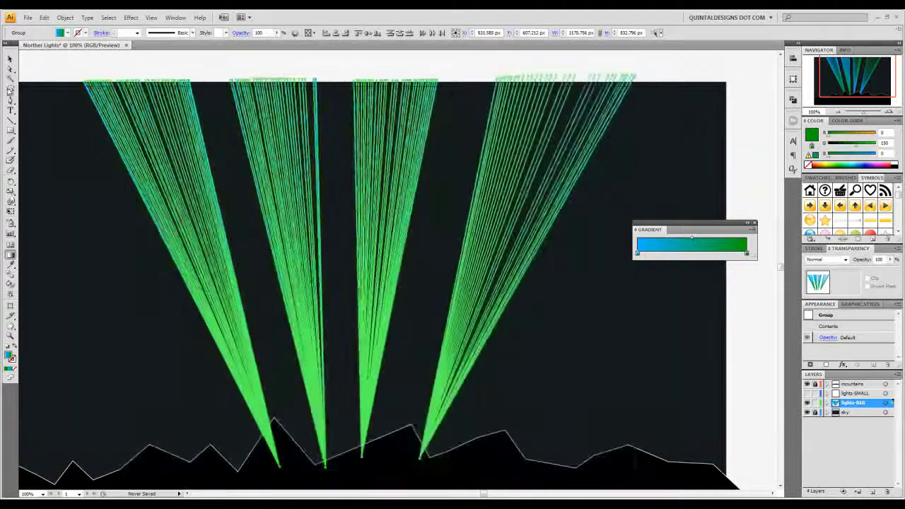
pyautogui.click(10, 60)
pyautogui.click(99, 205)
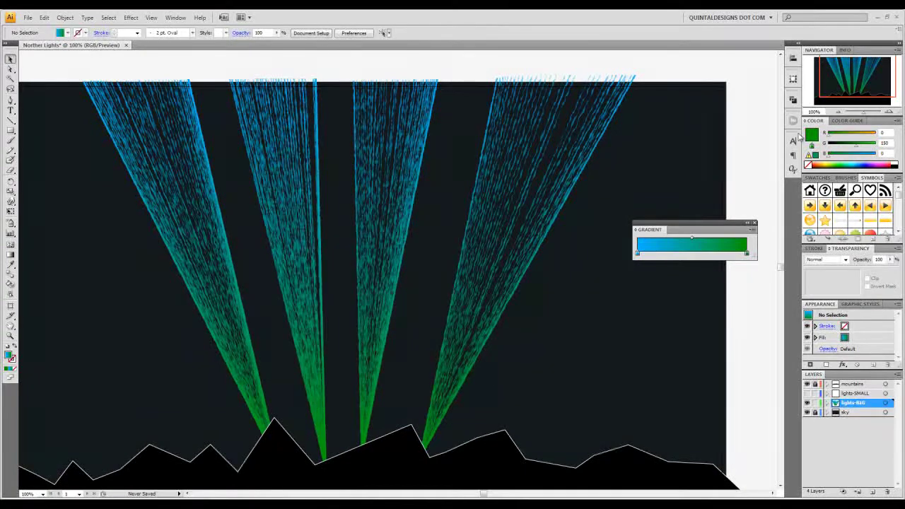
pyautogui.click(840, 114)
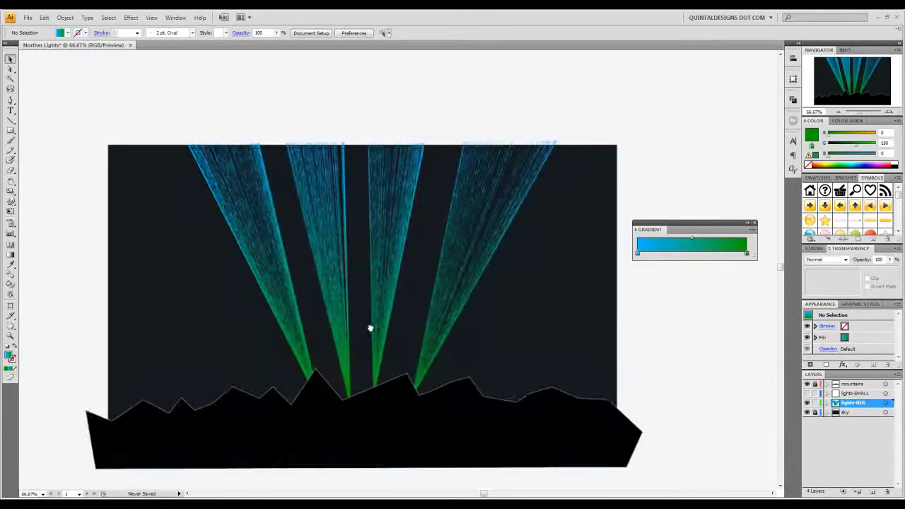
pyautogui.moveTo(370, 328); pyautogui.dragTo(357, 322)
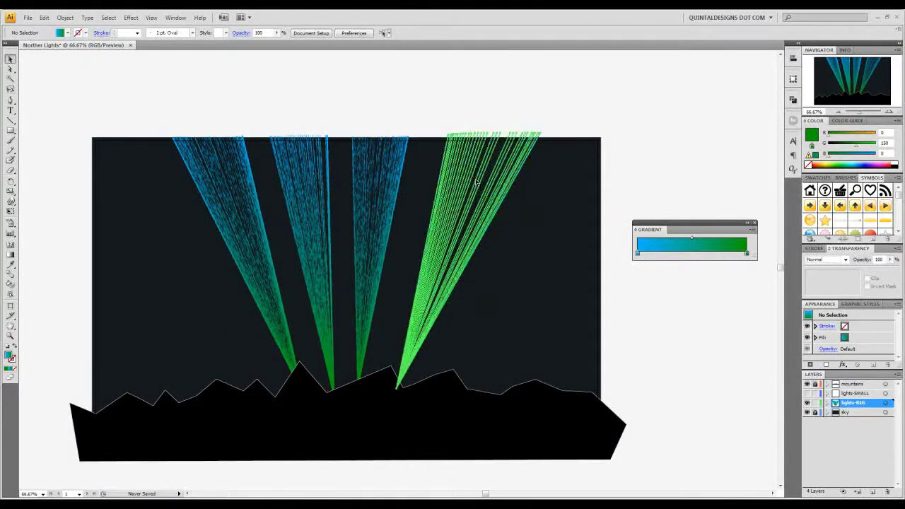
pyautogui.click(479, 183)
pyautogui.click(387, 175)
pyautogui.click(309, 168)
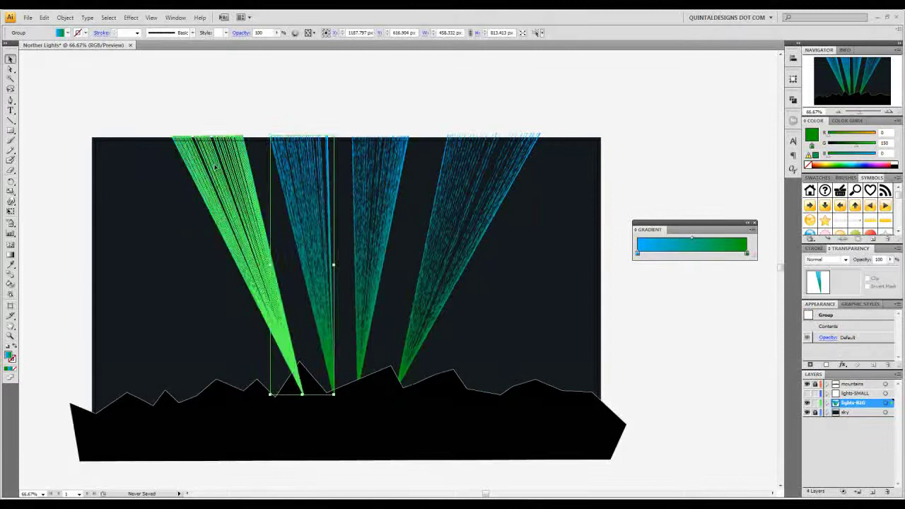
pyautogui.click(219, 205)
pyautogui.click(553, 285)
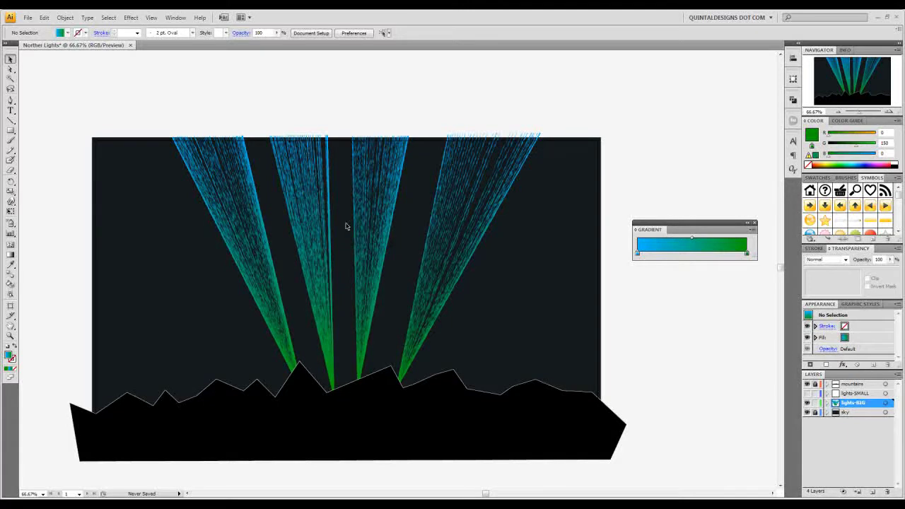
# - Set the Warp Tool brush width and height to 450 px
pyautogui.doubleClick(11, 203)
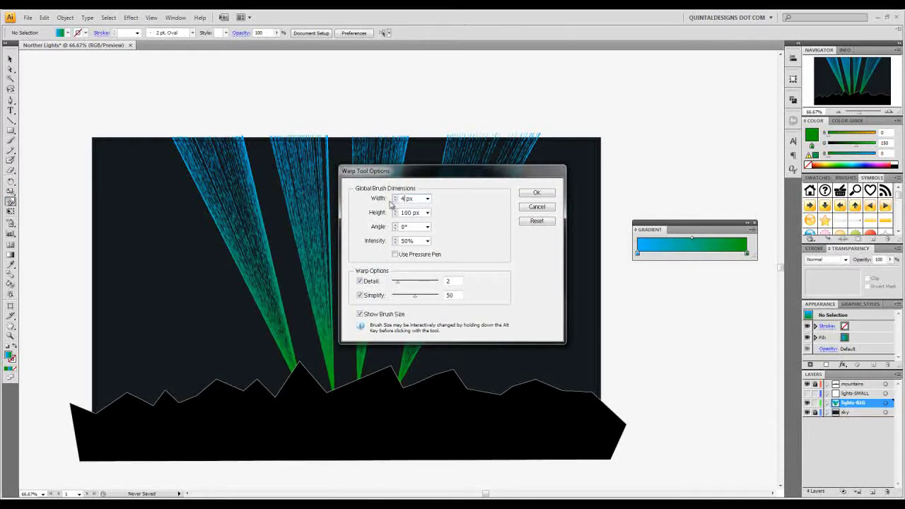
pyautogui.write('4')
pyautogui.click(537, 193)
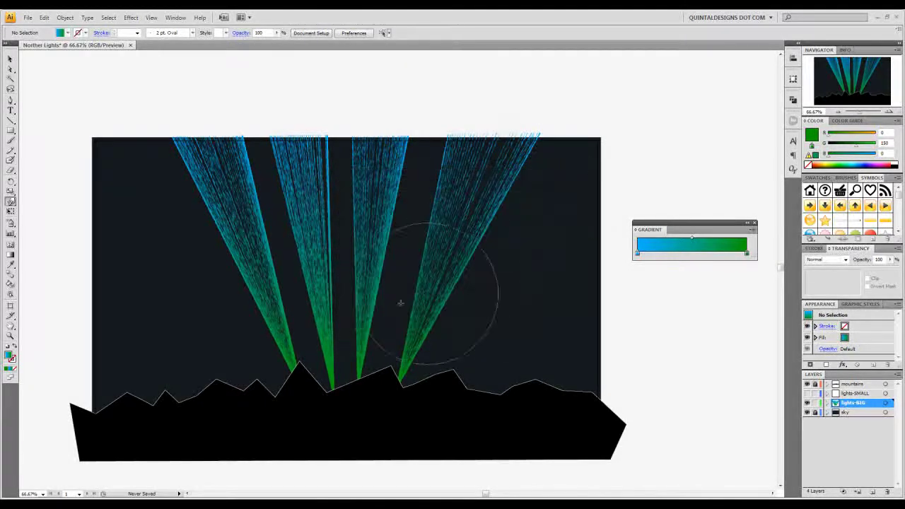
# - Warp the right, middle and left beams into curves, bending both their tops and bottoms
pyautogui.moveTo(509, 156)
pyautogui.mouseDown()
pyautogui.moveTo(460, 152)
pyautogui.moveTo(449, 262)
pyautogui.moveTo(467, 267)
pyautogui.mouseUp()
pyautogui.moveTo(373, 186); pyautogui.dragTo(378, 254)
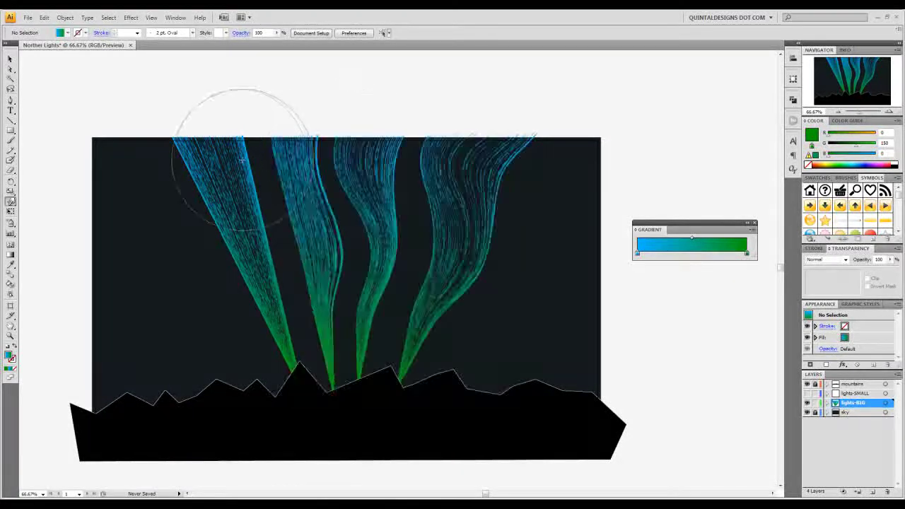
pyautogui.moveTo(223, 145); pyautogui.dragTo(120, 161)
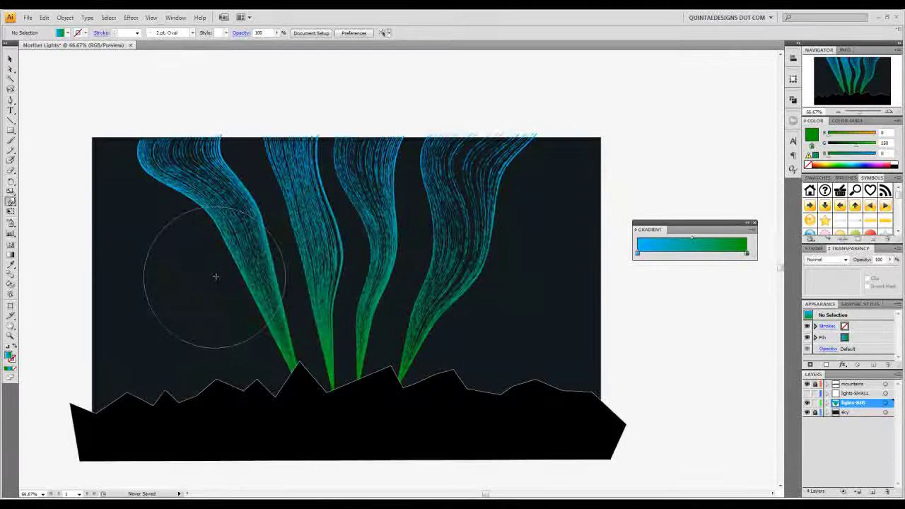
pyautogui.moveTo(212, 276)
pyautogui.mouseDown()
pyautogui.moveTo(244, 277)
pyautogui.moveTo(262, 296)
pyautogui.mouseUp()
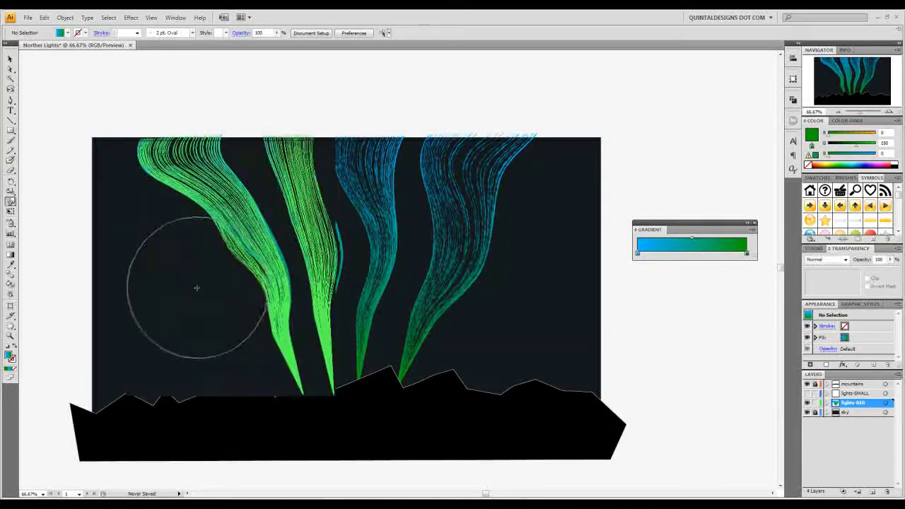
pyautogui.moveTo(196, 307); pyautogui.dragTo(300, 331)
pyautogui.moveTo(307, 374)
pyautogui.mouseDown()
pyautogui.moveTo(359, 374)
pyautogui.moveTo(267, 384)
pyautogui.moveTo(258, 401)
pyautogui.mouseUp()
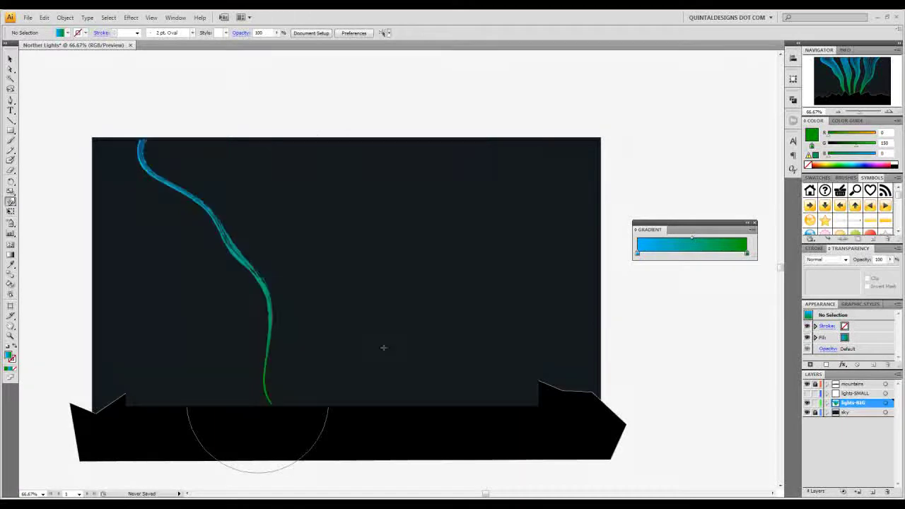
# - Add more waves to all four beams, then view the aurora at 100% zoom
pyautogui.moveTo(398, 323)
pyautogui.mouseDown()
pyautogui.moveTo(418, 313)
pyautogui.moveTo(443, 381)
pyautogui.moveTo(462, 393)
pyautogui.moveTo(433, 348)
pyautogui.mouseUp()
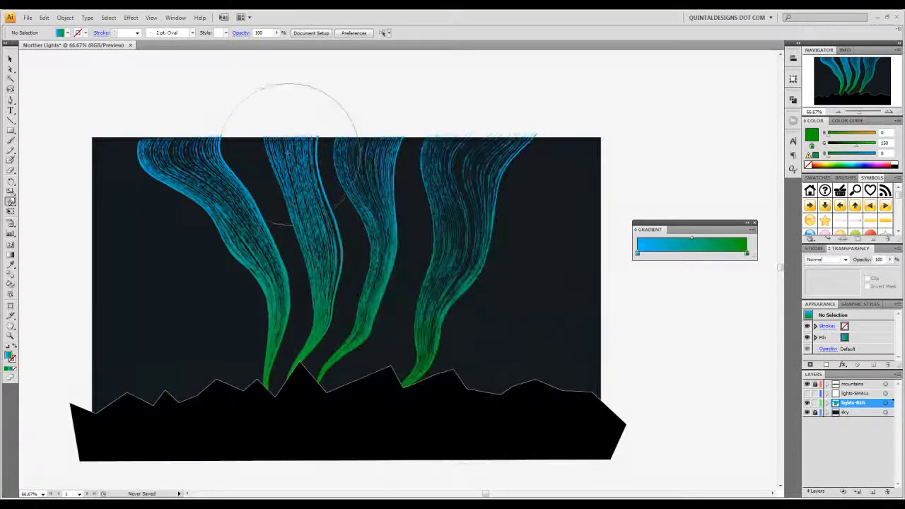
pyautogui.moveTo(297, 155); pyautogui.dragTo(235, 161)
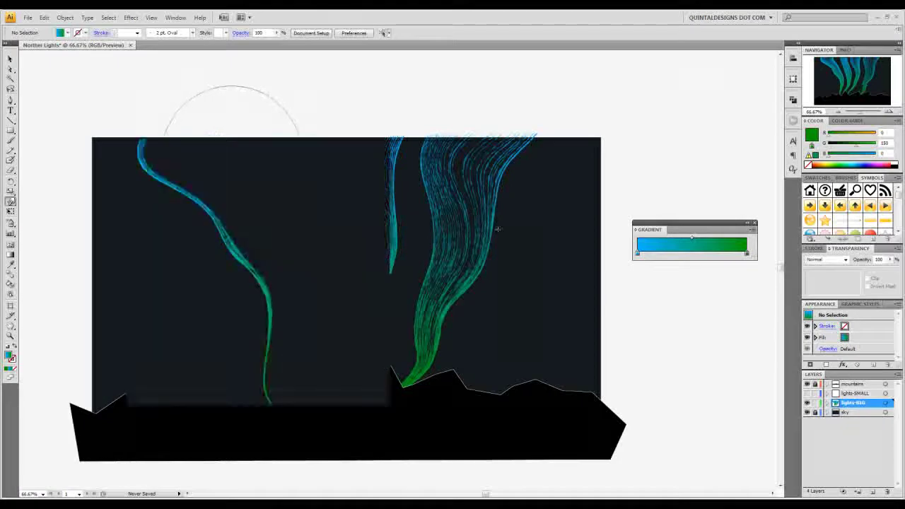
pyautogui.moveTo(499, 230); pyautogui.dragTo(527, 234)
pyautogui.moveTo(227, 140)
pyautogui.mouseDown()
pyautogui.moveTo(234, 147)
pyautogui.moveTo(224, 146)
pyautogui.mouseUp()
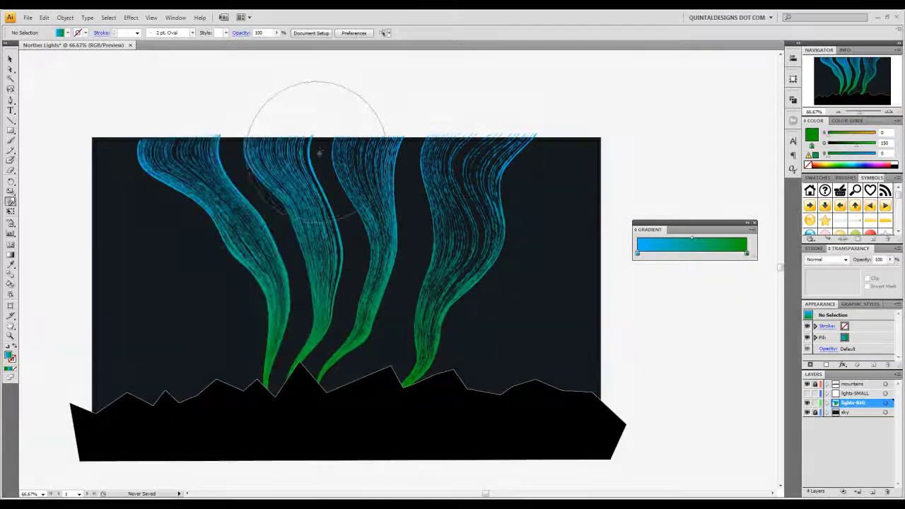
pyautogui.moveTo(319, 148); pyautogui.dragTo(313, 153)
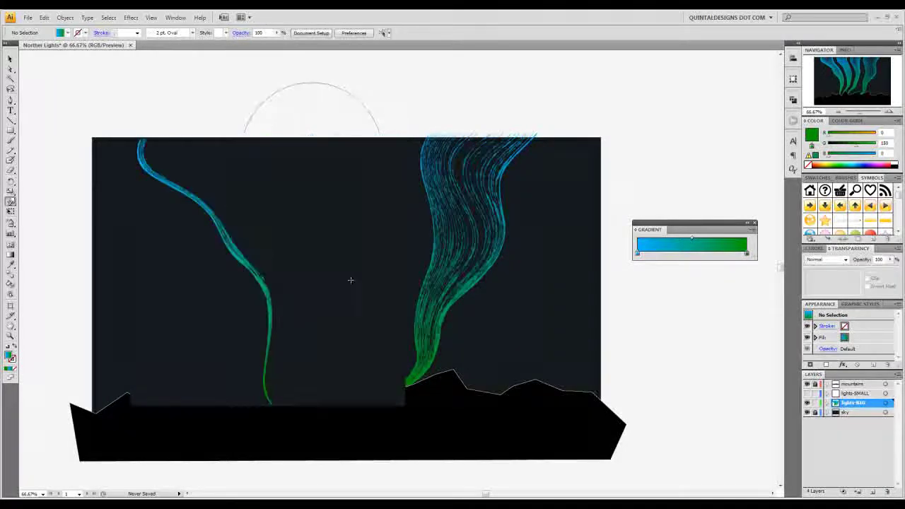
pyautogui.moveTo(248, 262)
pyautogui.mouseDown()
pyautogui.moveTo(339, 247)
pyautogui.moveTo(392, 251)
pyautogui.mouseUp()
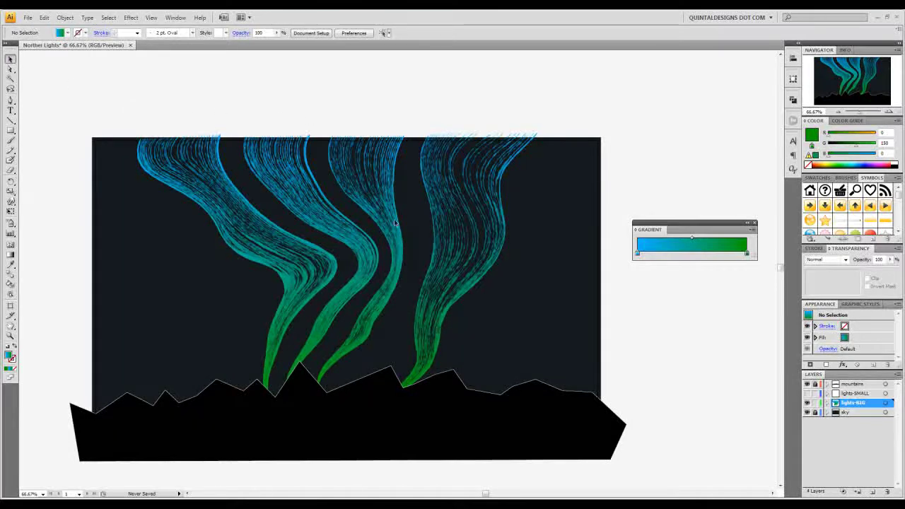
pyautogui.click(888, 112)
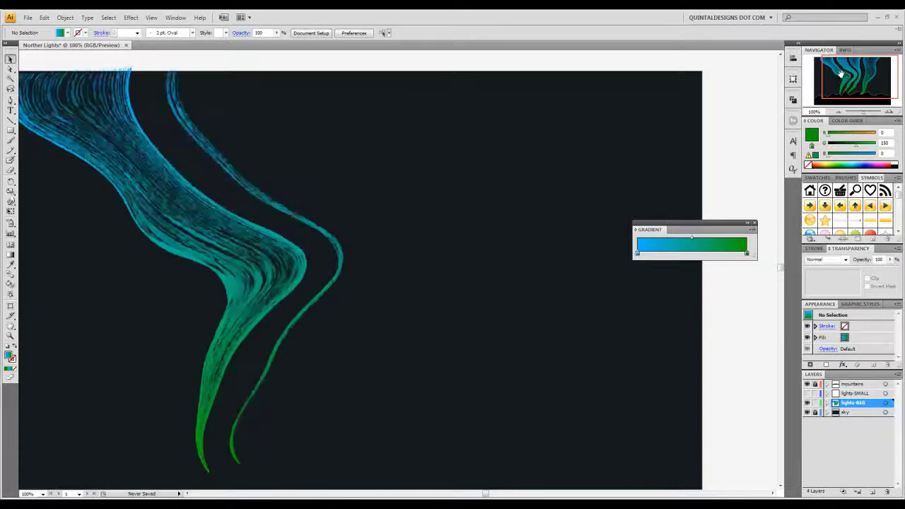
pyautogui.moveTo(844, 73); pyautogui.dragTo(836, 69)
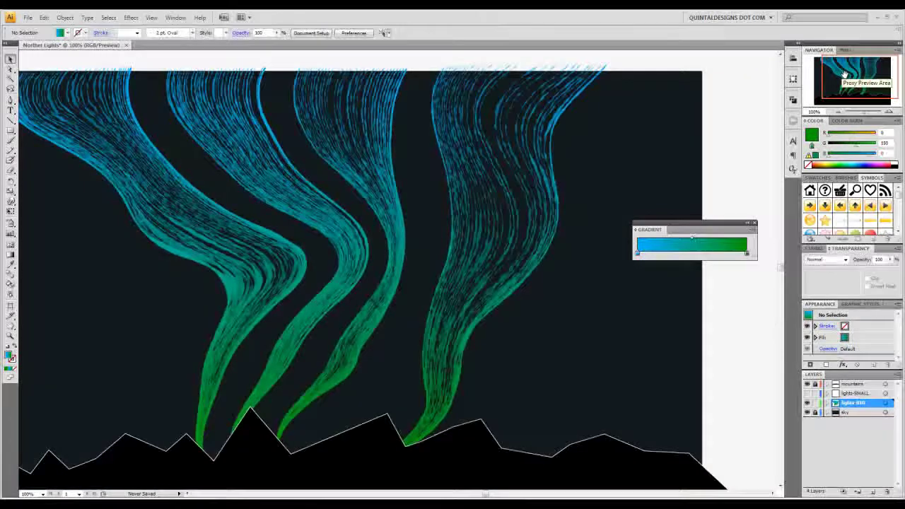